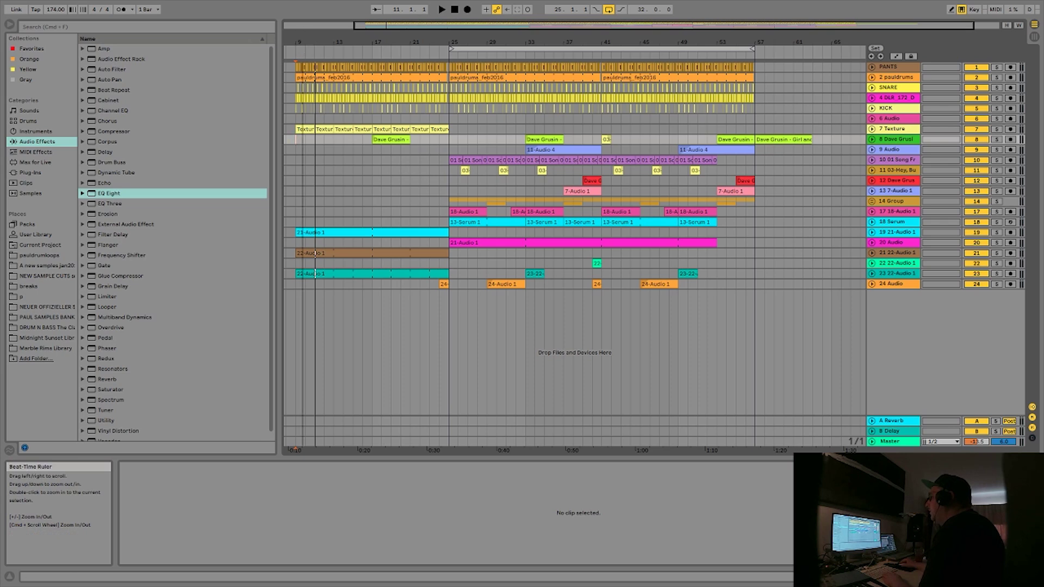
- Listen through the arrangement up to about bar 56 and stop playback
left_click_drag(449, 42, 539, 60)
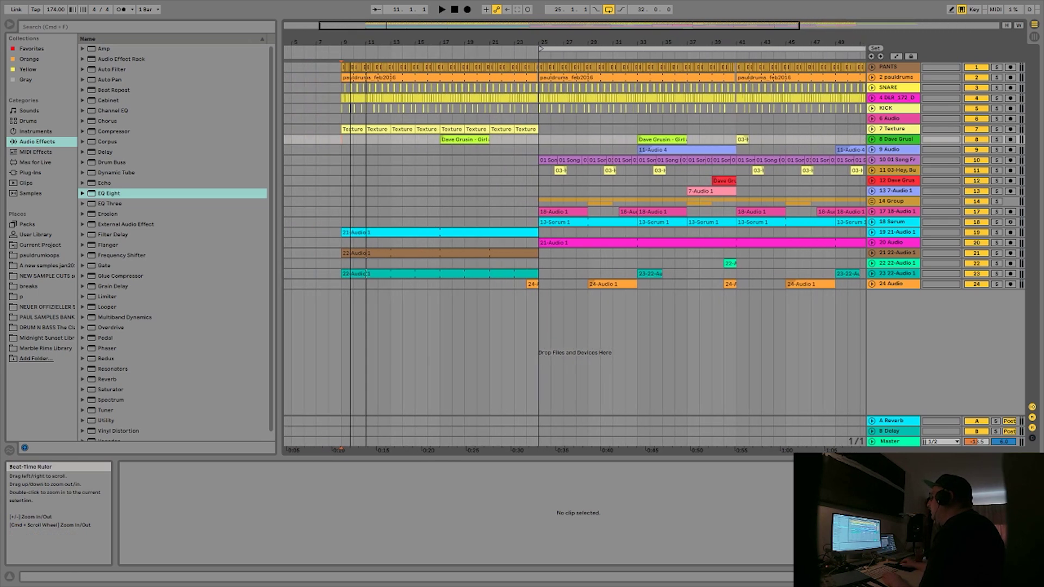
left_click_drag(371, 40, 371, 21)
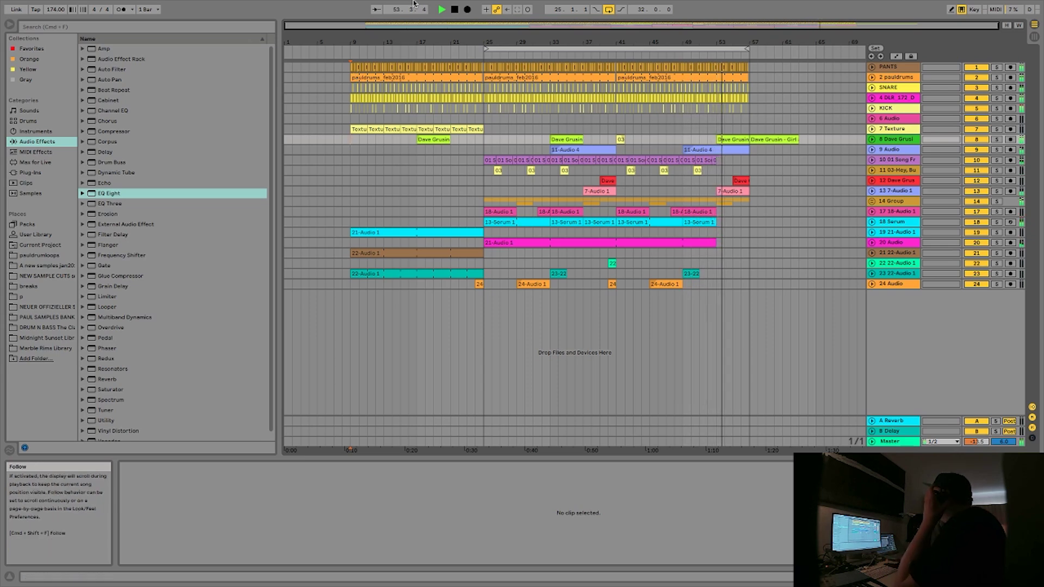
mouse_move(654, 28)
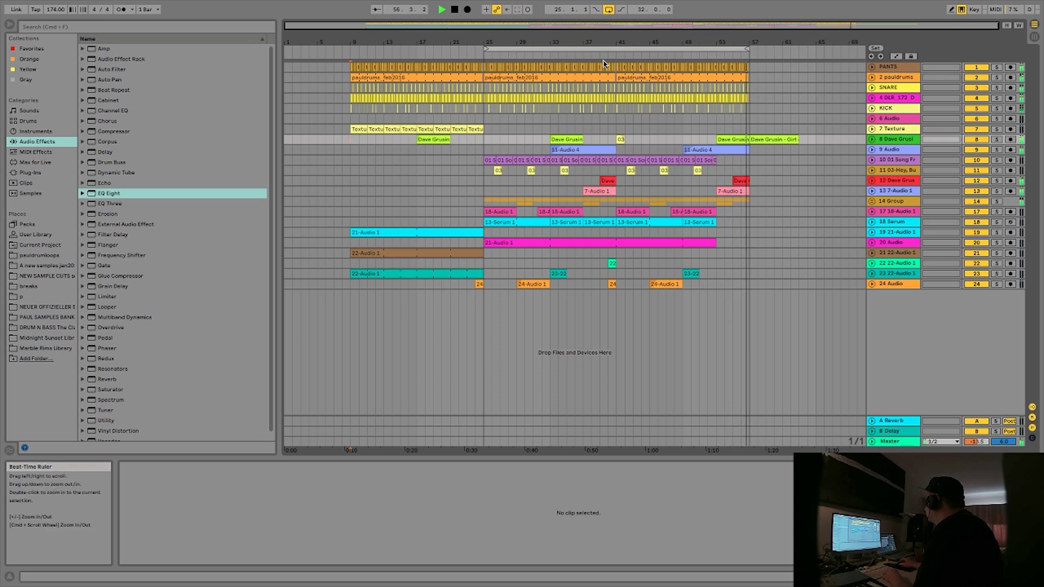
key("space")
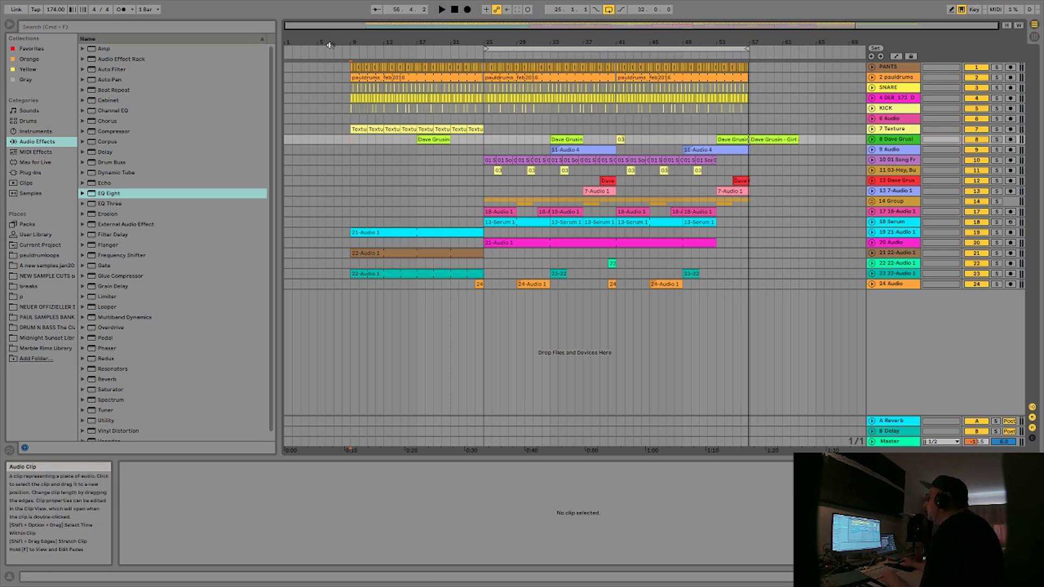
- Unfold and solo the Texture track and play it from its first clip at bar 9
left_click_drag(357, 35, 364, 68)
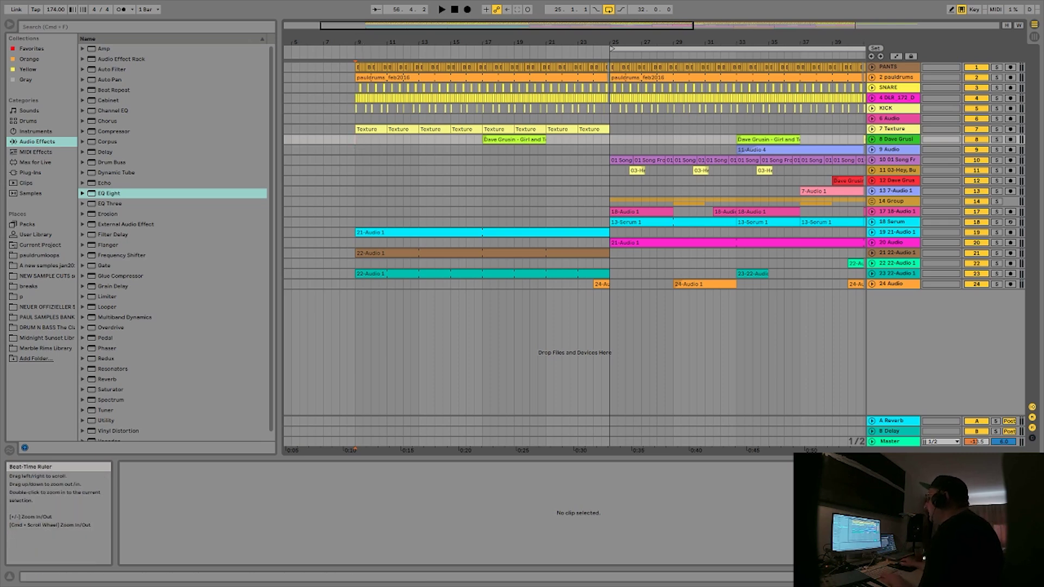
mouse_move(359, 42)
left_mouse_down()
mouse_move(359, 73)
mouse_move(359, 49)
left_mouse_up()
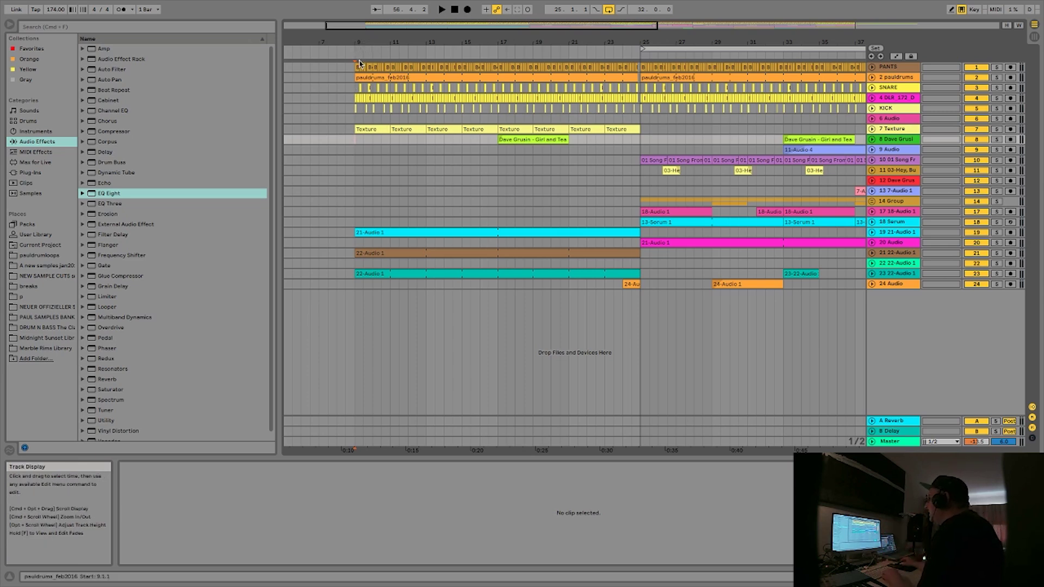
left_click_drag(356, 39, 375, 33)
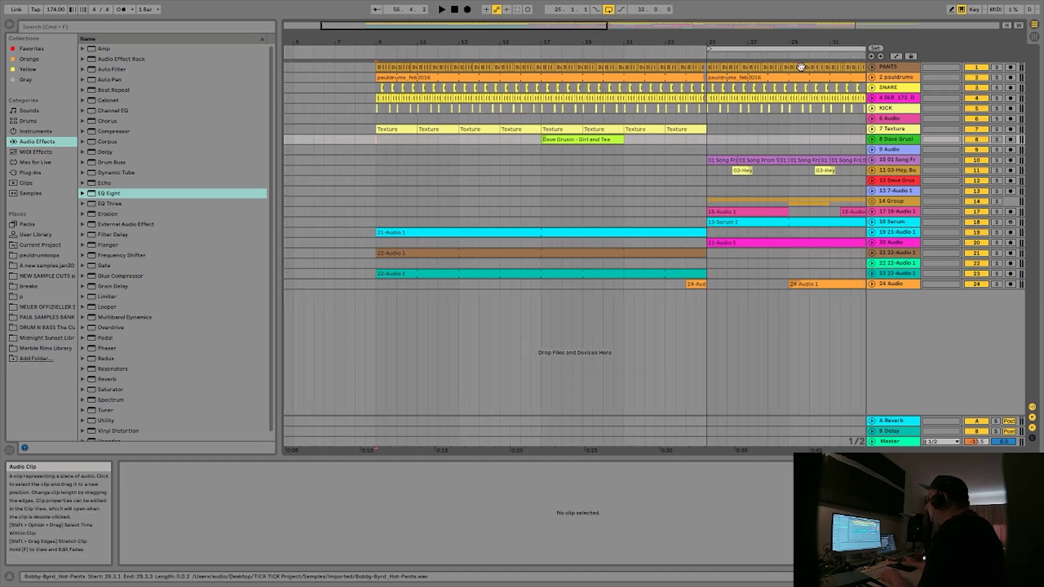
left_click(399, 132)
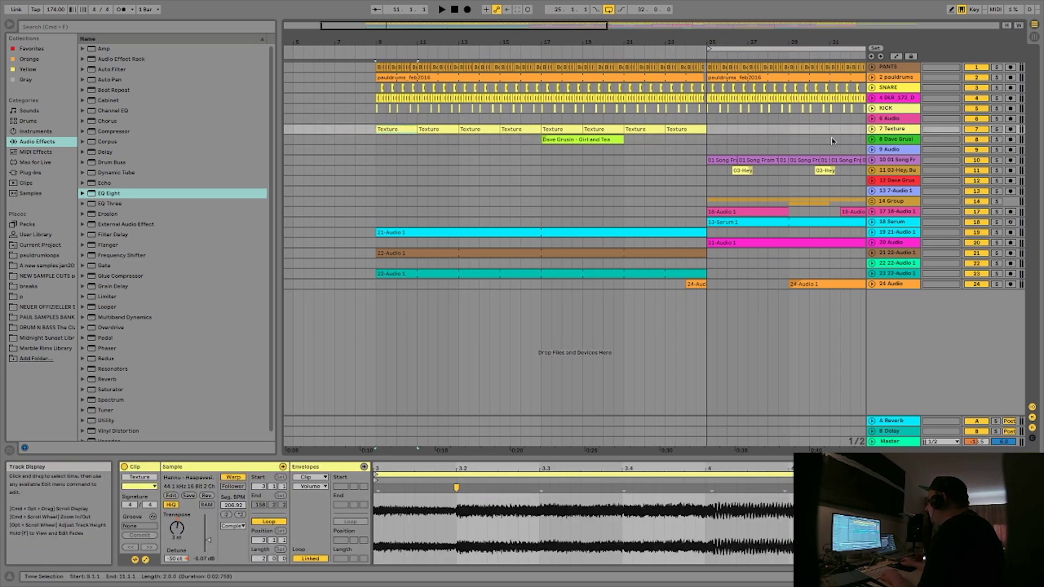
left_click(873, 129)
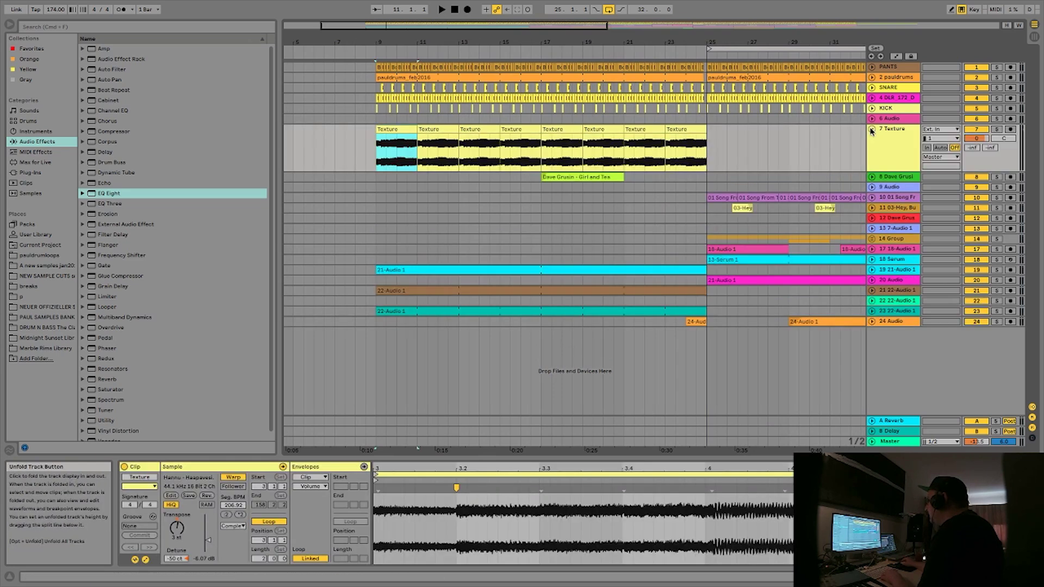
left_click(997, 130)
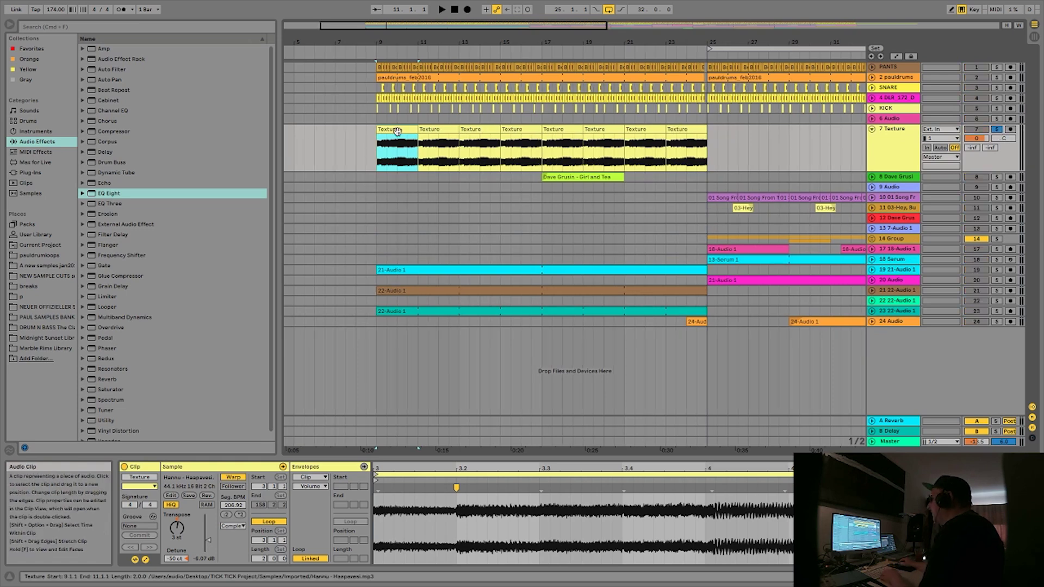
key("space")
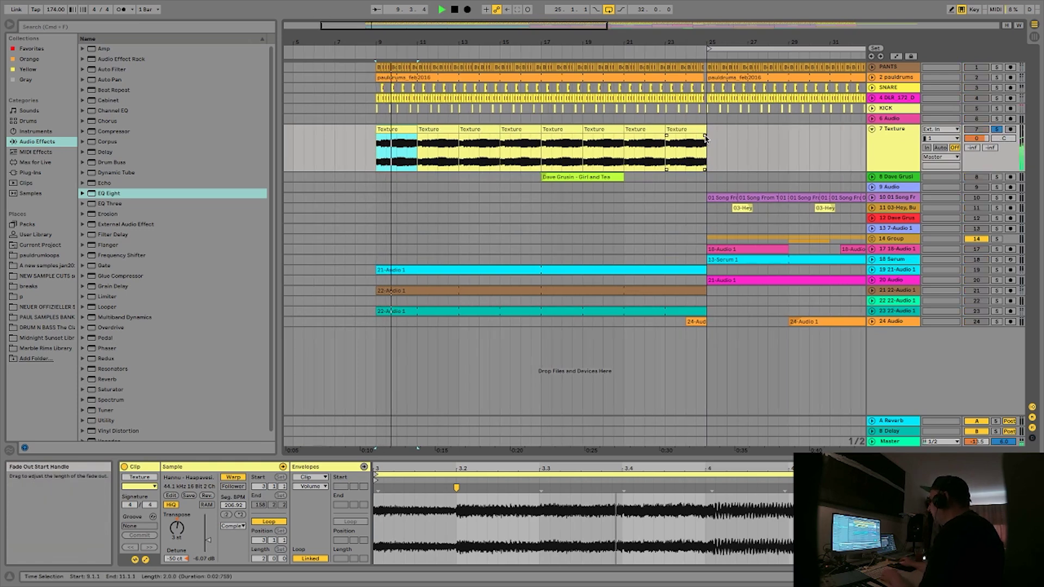
- Show the Texture track's devices and switch off its Auto Filter during playback
double_click(894, 132)
scroll(434, 371, "left", 1)
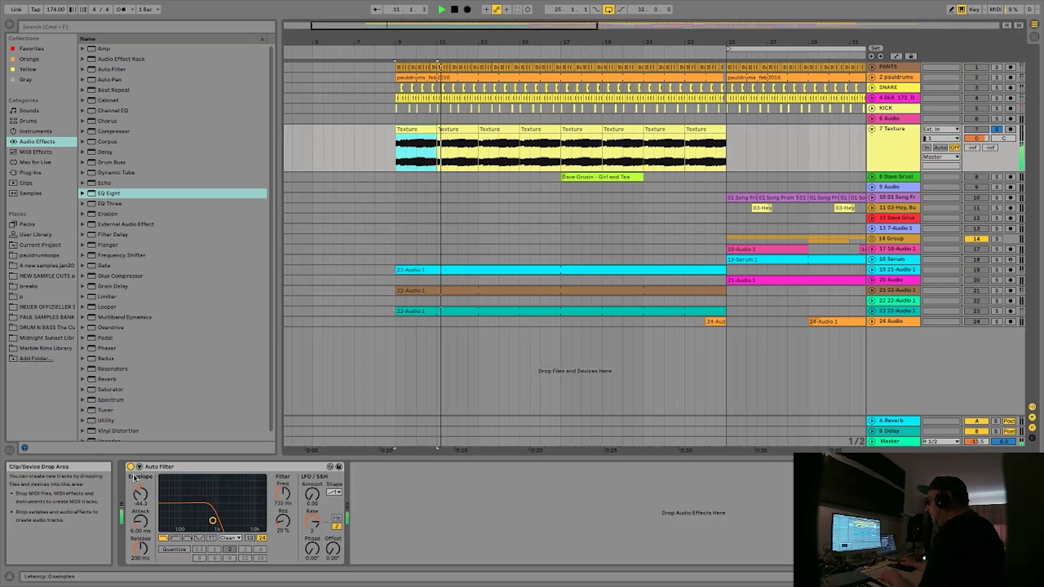
left_click(130, 466)
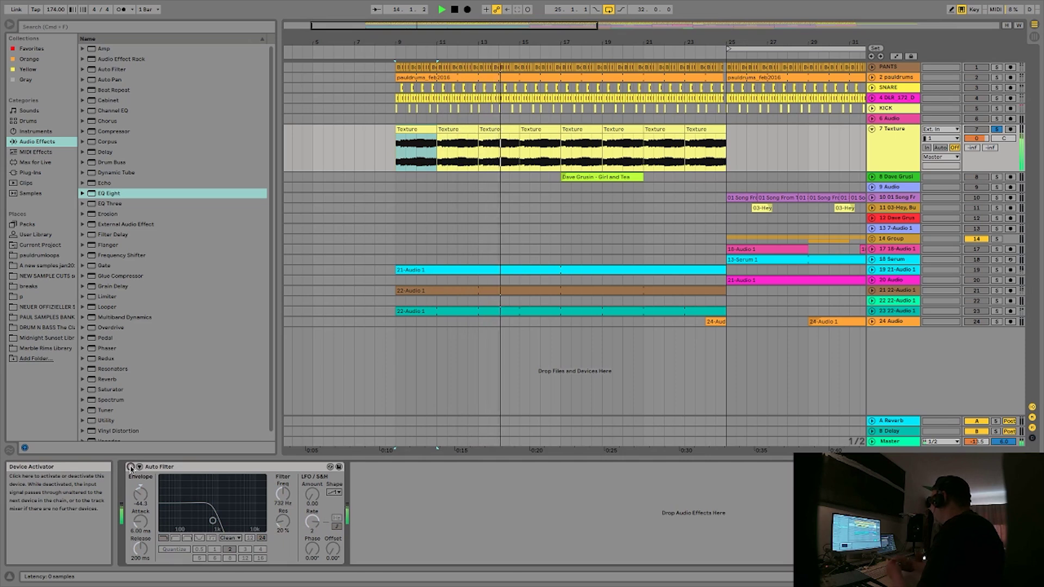
- Open the last Texture clip and examine the wider waveform of its source sample
left_click(696, 128)
double_click(696, 129)
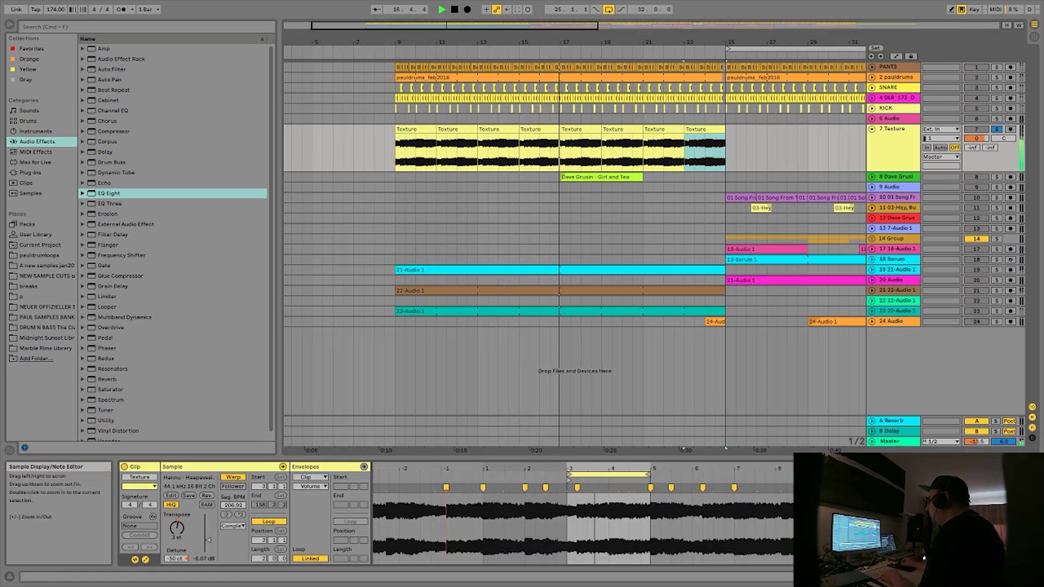
mouse_move(598, 469)
left_mouse_down()
mouse_move(597, 435)
mouse_move(509, 436)
left_mouse_up()
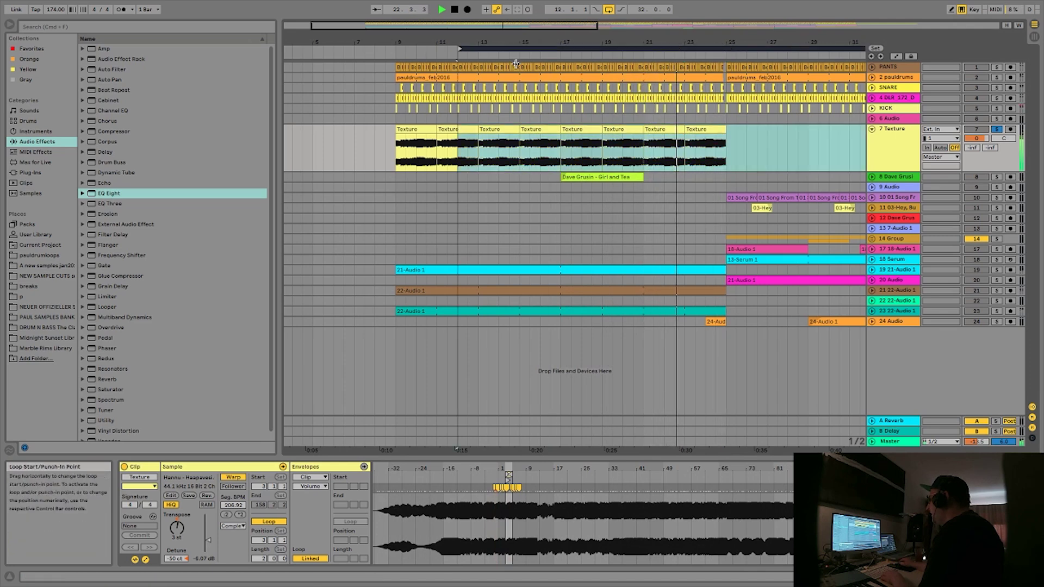
- Set the arrangement loop to start at bar 9 and last 16 bars, covering all the Texture clips
left_click_drag(459, 49, 396, 48)
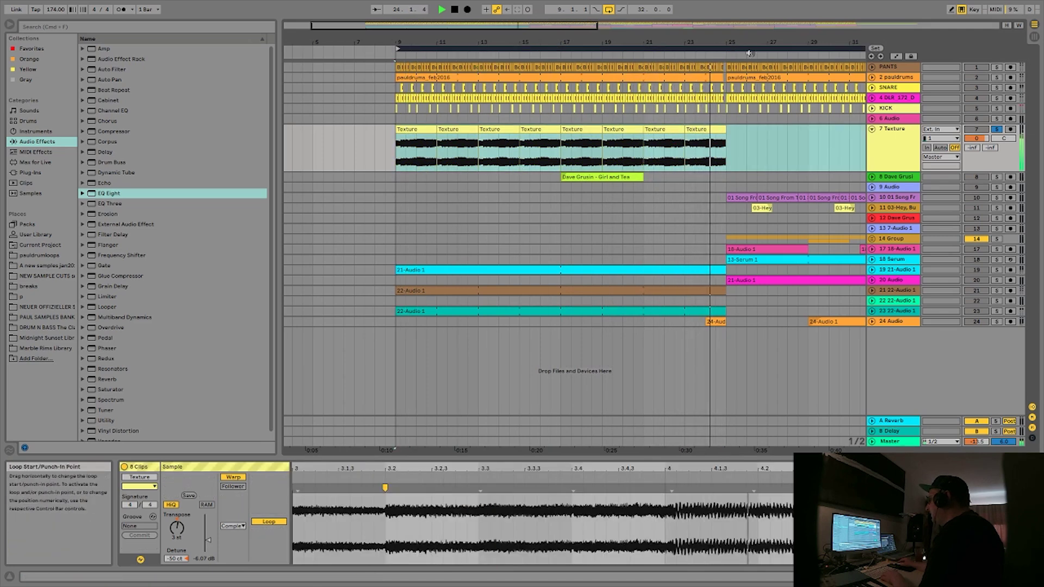
left_click_drag(865, 49, 731, 93)
key("space")
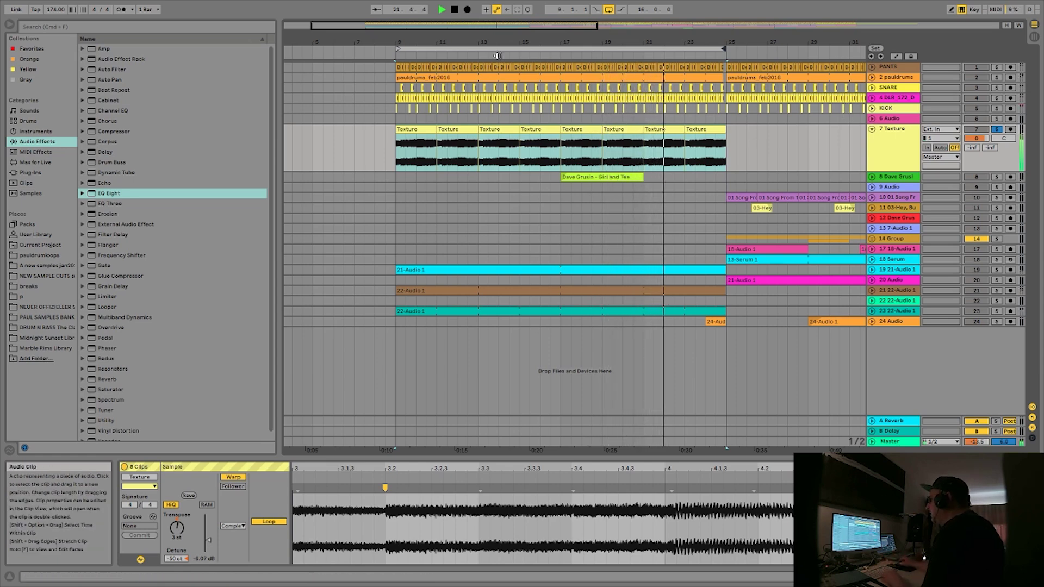
left_click_drag(413, 42, 414, 60)
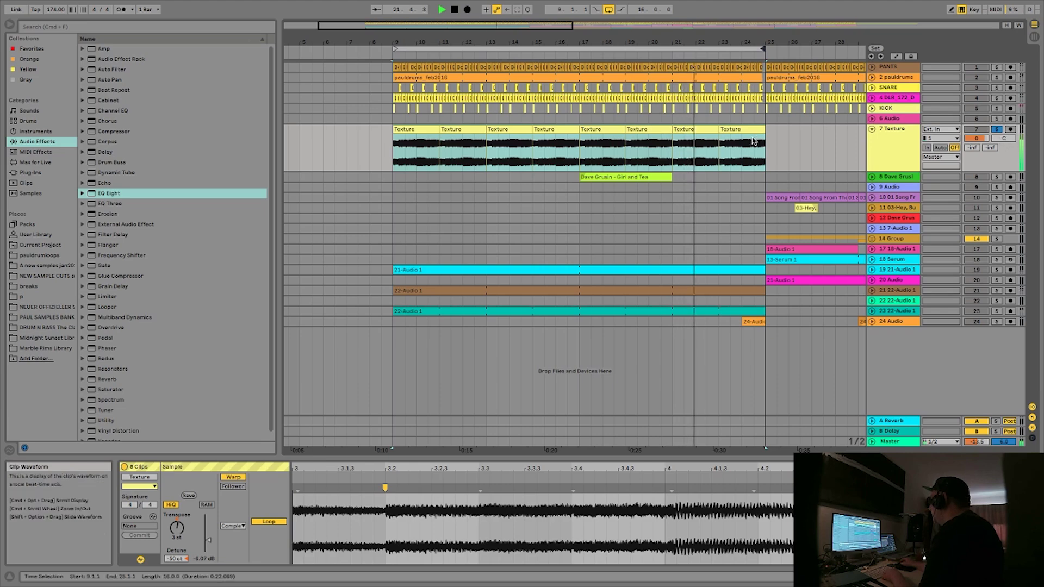
left_click_drag(806, 40, 533, 40)
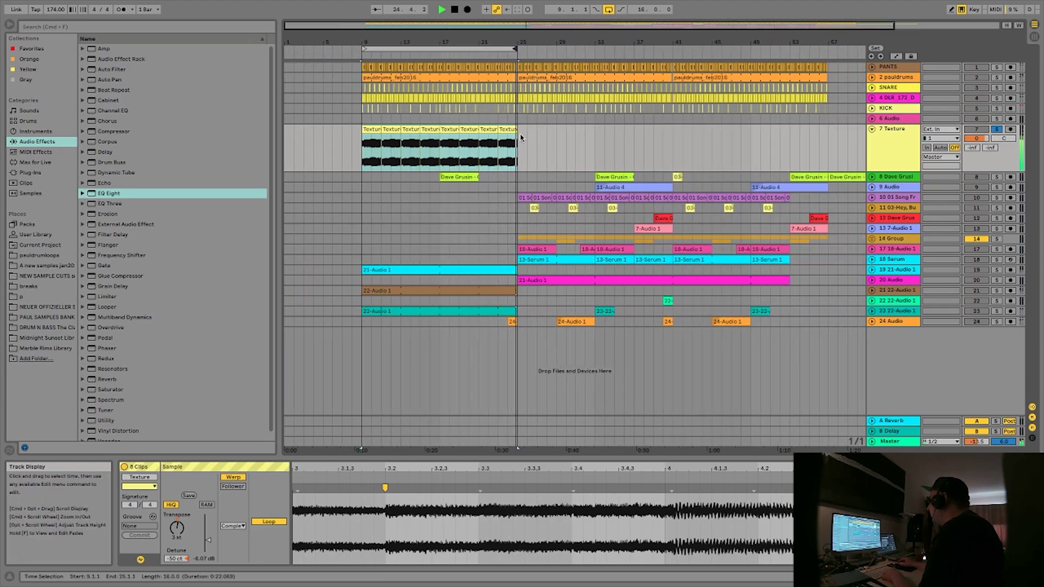
left_click_drag(504, 42, 503, 27)
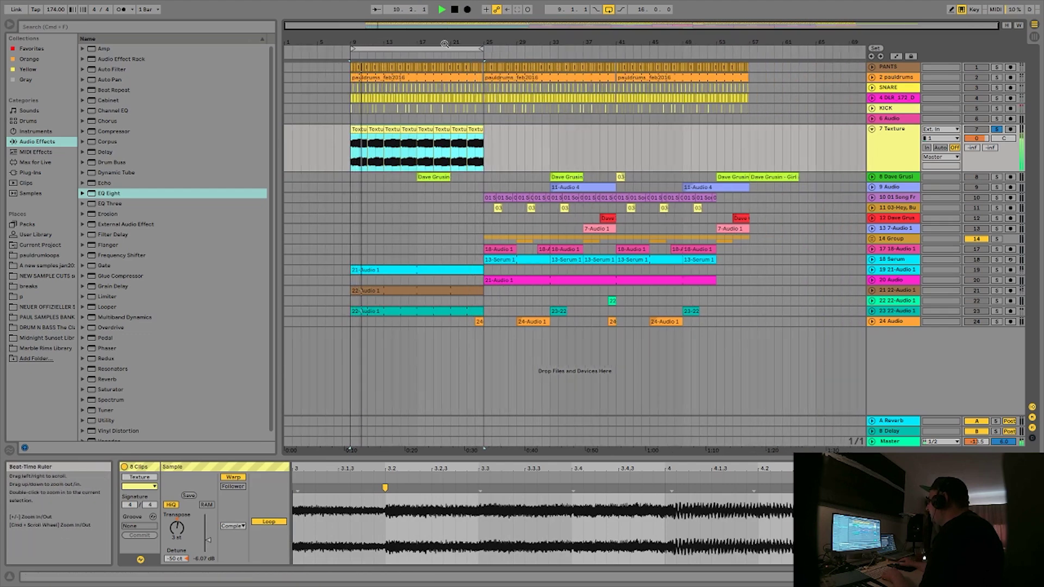
key("plus")
key("plus")
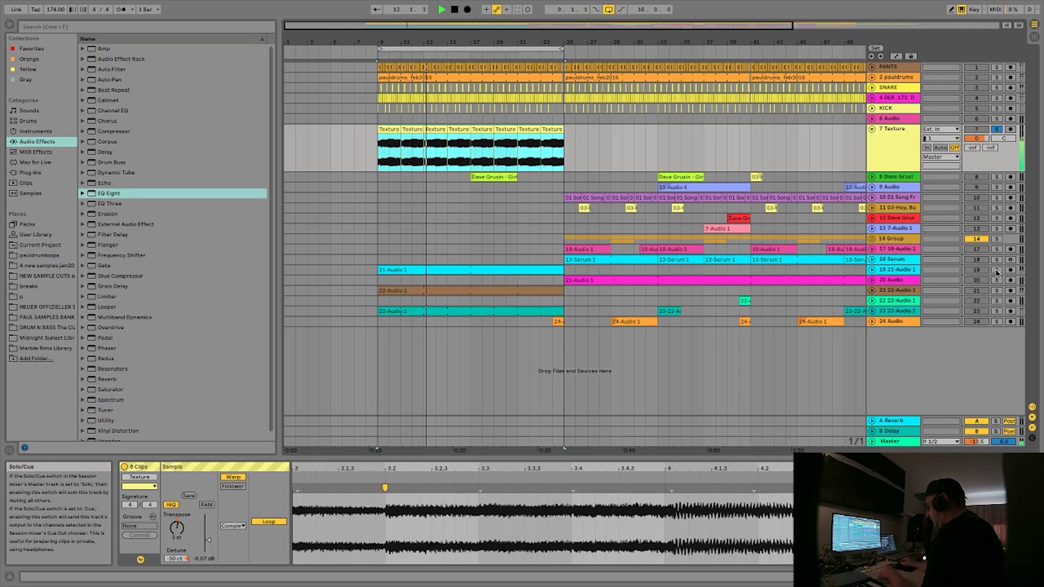
- Solo and unfold track 19 alongside the Texture track and set its volume to 2.5 dB
left_click(998, 271)
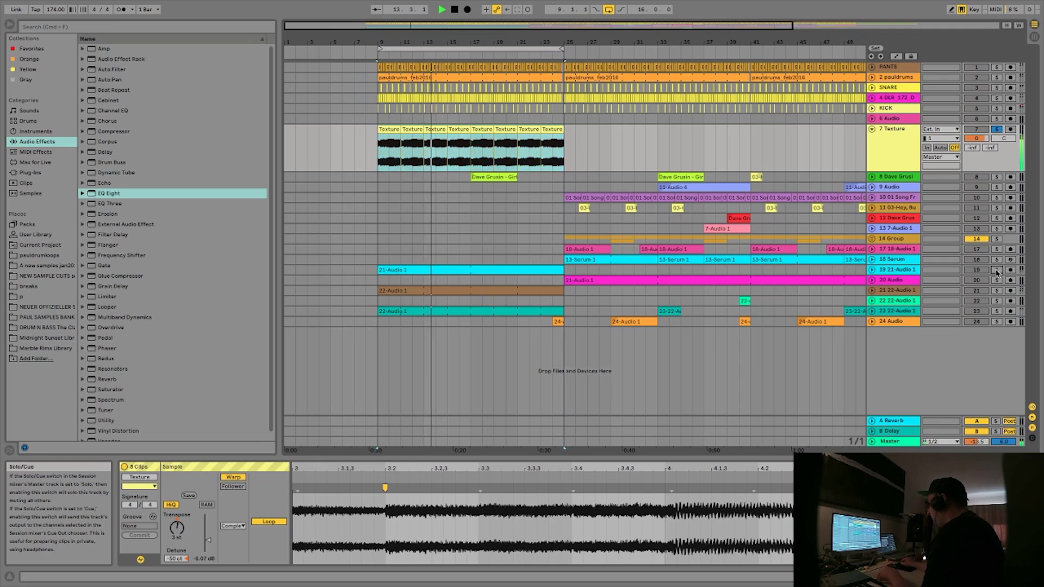
double_click(891, 271)
left_click(872, 270)
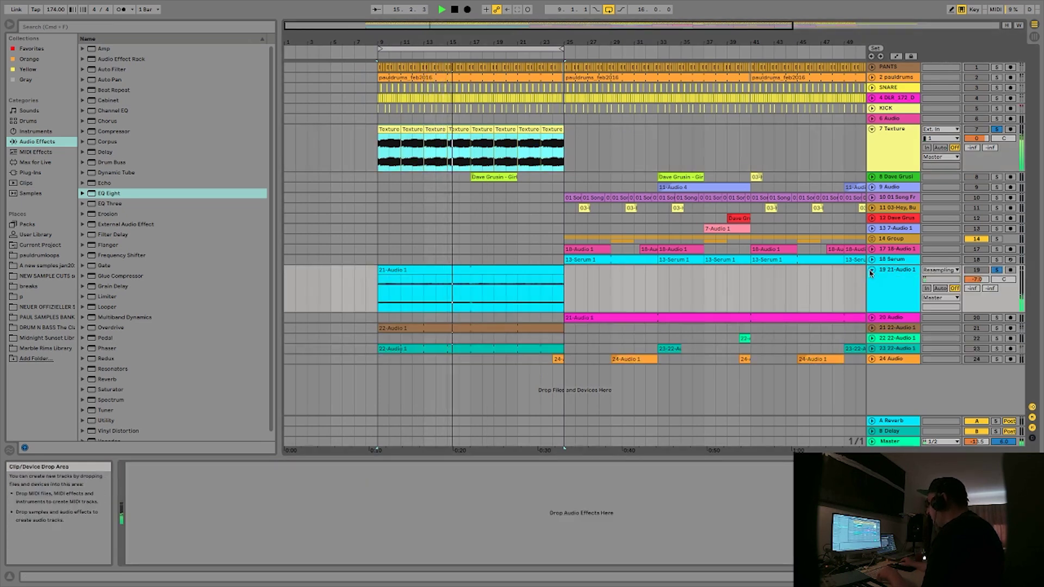
left_click(488, 273)
scroll(488, 273, "right", 1)
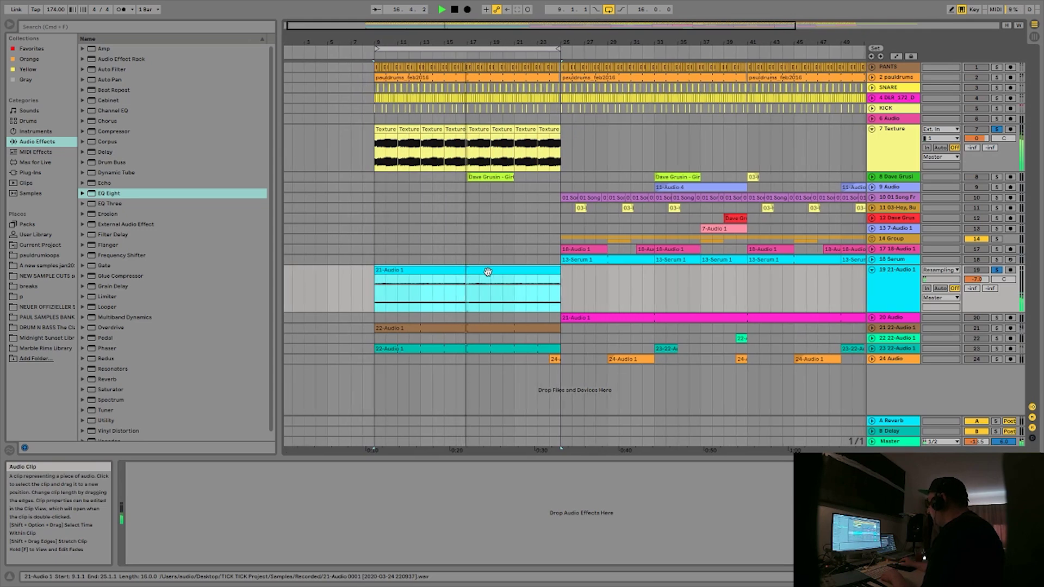
left_click(977, 280)
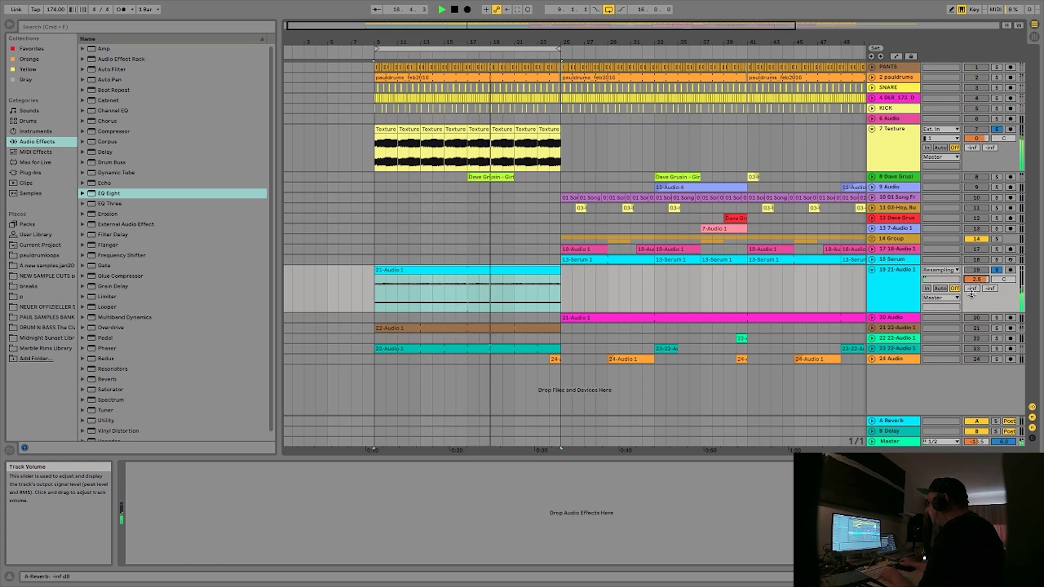
- Unfold and solo track 21 as well, and set its Auto Filter to 732 Hz with 44% resonance
left_click(873, 328)
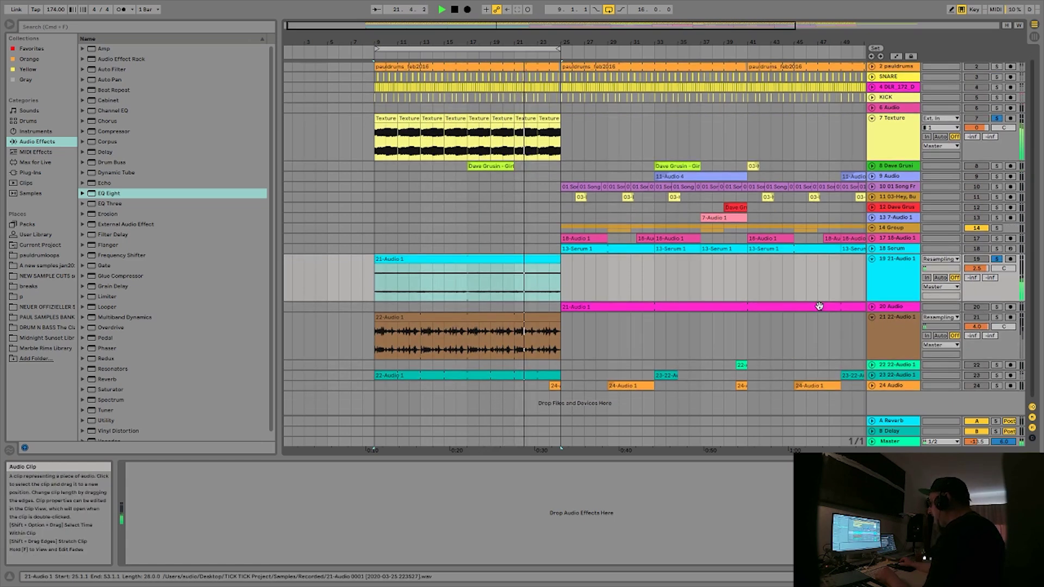
left_click(998, 320)
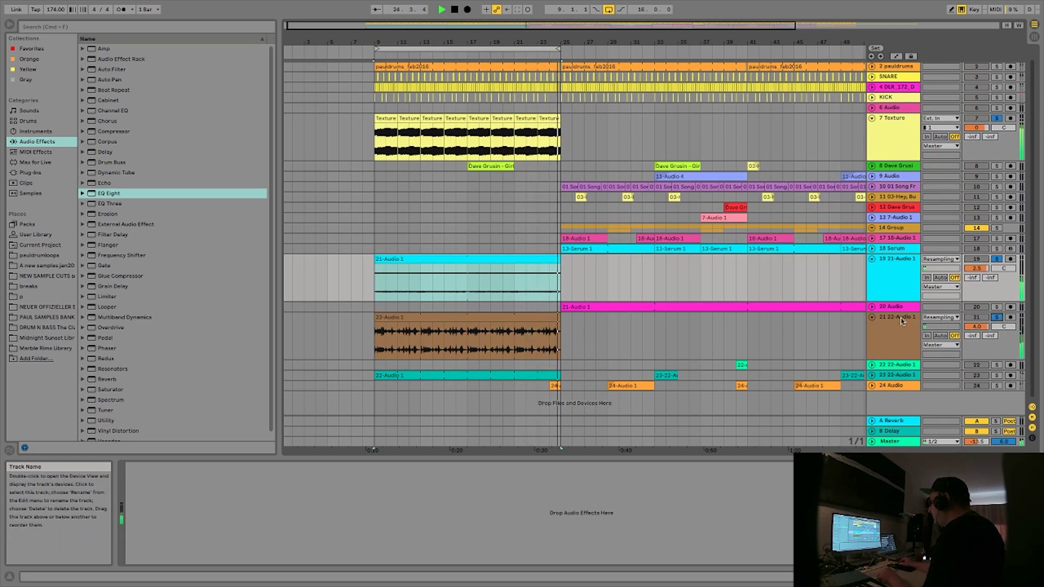
left_click(967, 320)
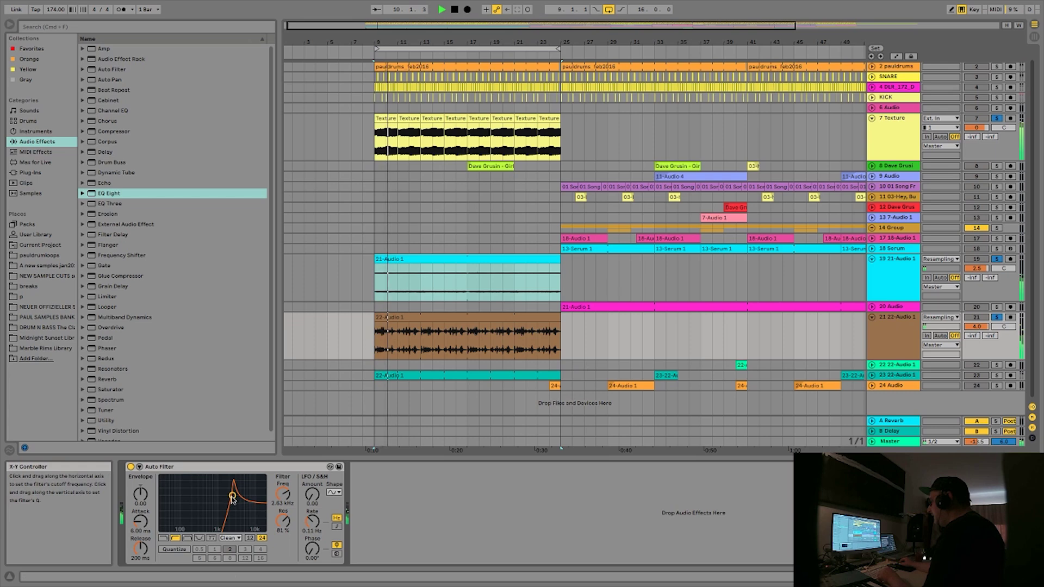
left_click_drag(233, 500, 214, 510)
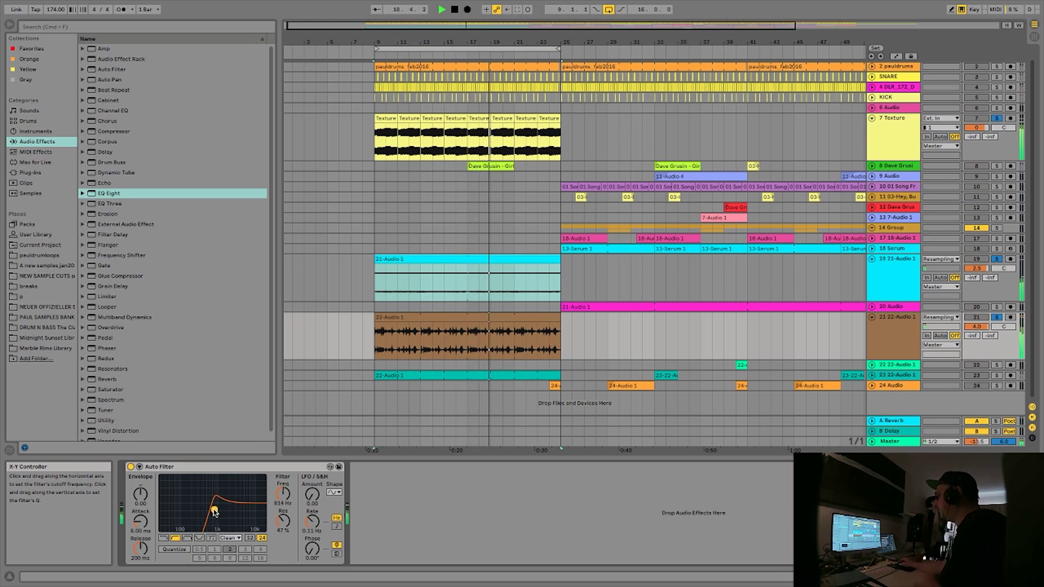
left_click_drag(214, 509, 212, 511)
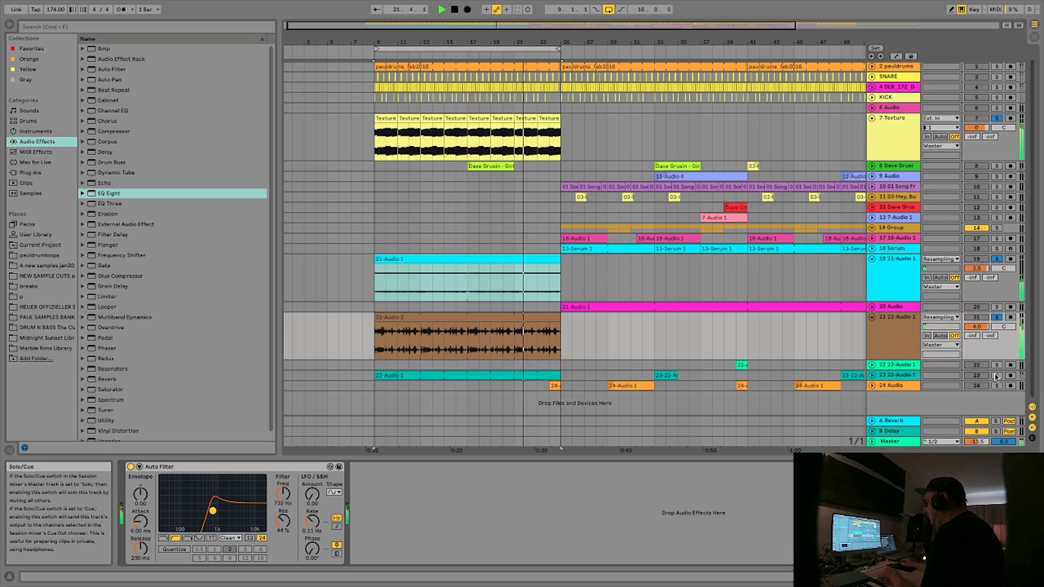
- Unfold and solo track 23 together with the other intro layers and show its devices
left_click(872, 375)
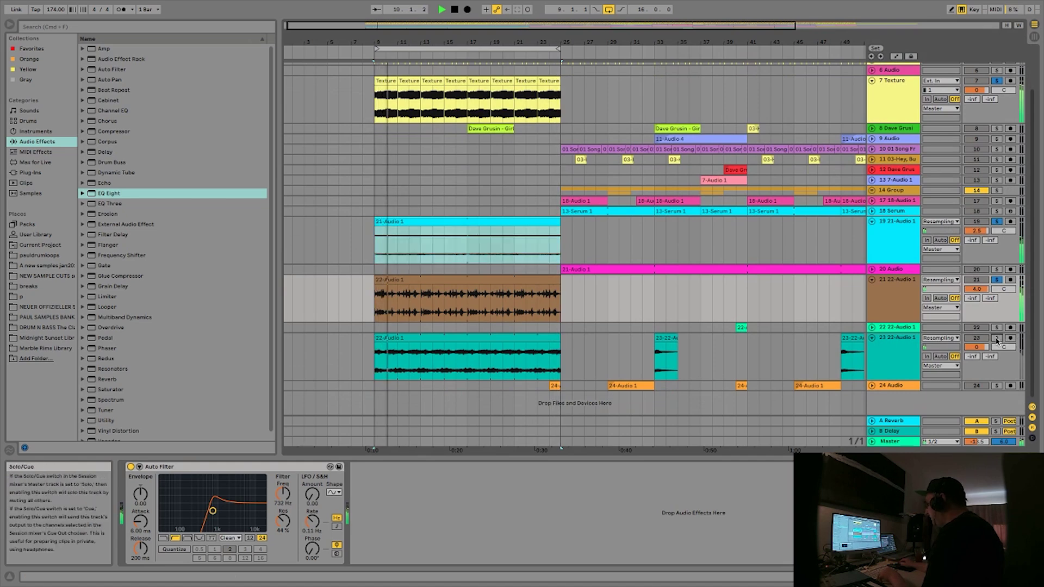
left_click(899, 341)
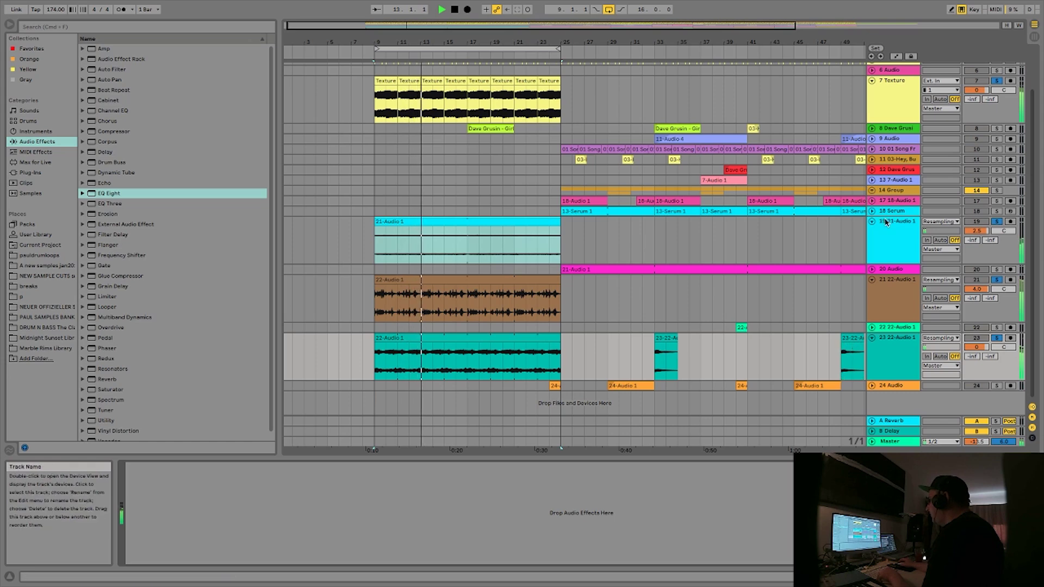
- Check the device chains of the soloed Texture track and tracks 19, 21 and 23 one after another
scroll(893, 105, "up", 1)
scroll(893, 104, "down", 1)
left_click(893, 101)
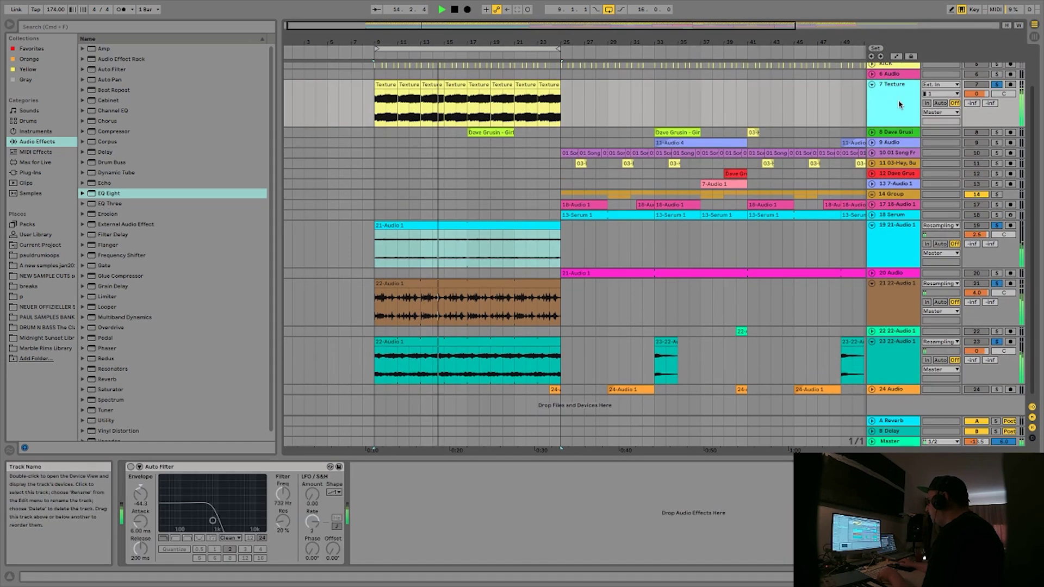
left_click(898, 231)
scroll(899, 231, "up", 1)
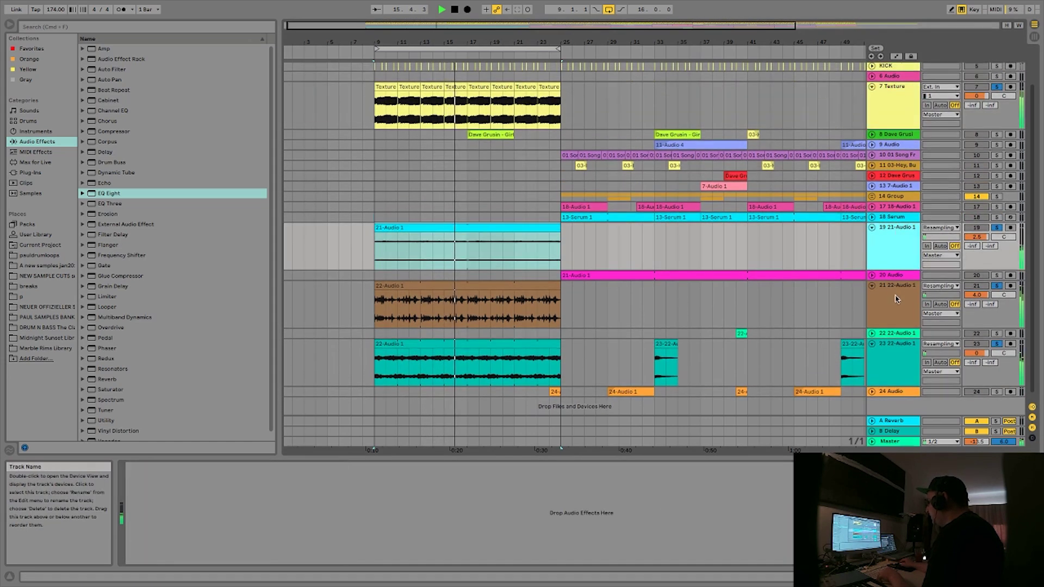
left_click(897, 297)
left_click(897, 349)
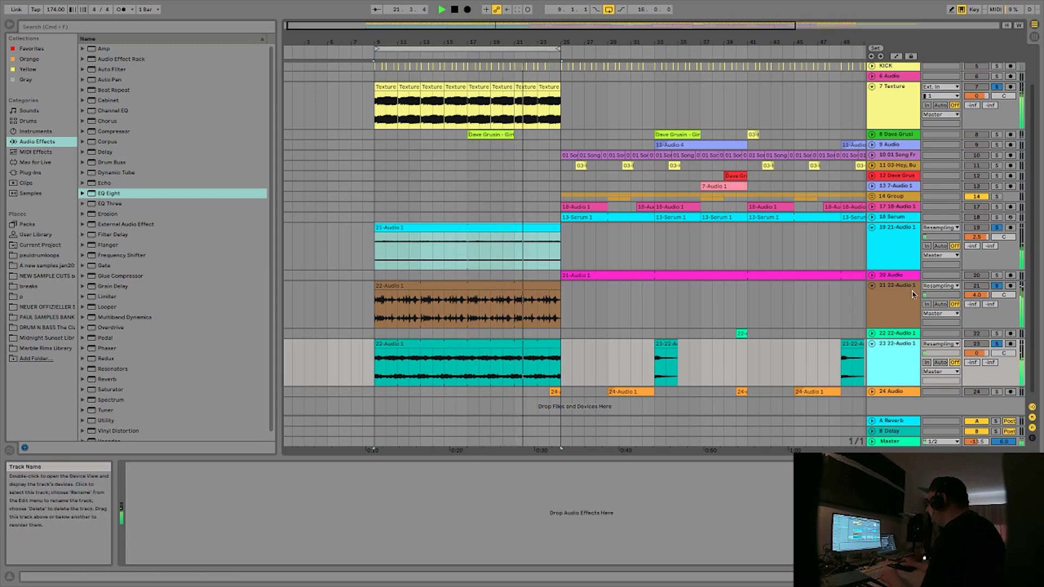
- Open the 22-Audio 1 intro clip on track 21, then unsolo all intro layers and stop playback
double_click(492, 286)
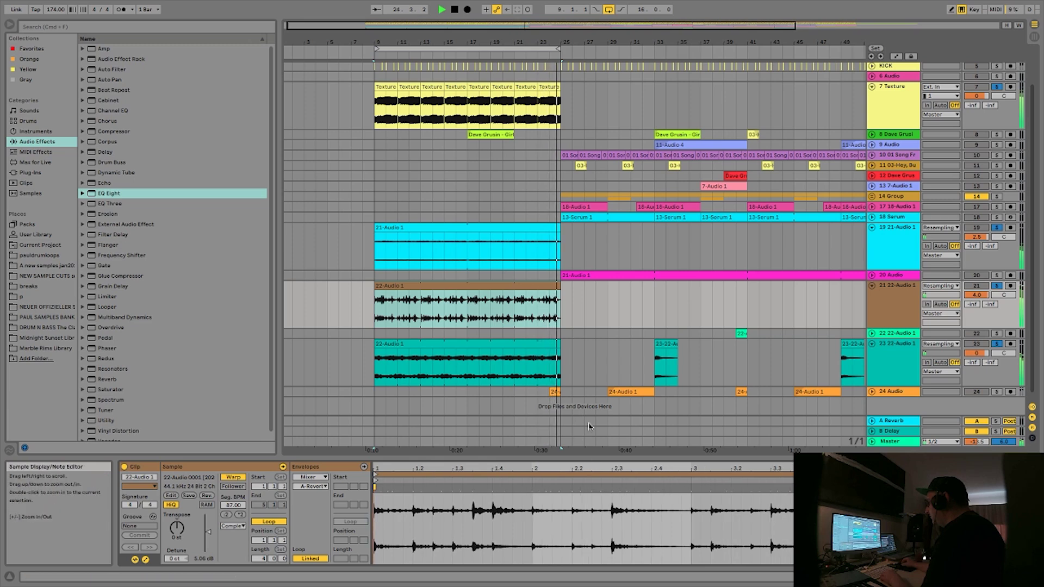
scroll(742, 220, "up", 2)
scroll(742, 221, "down", 2)
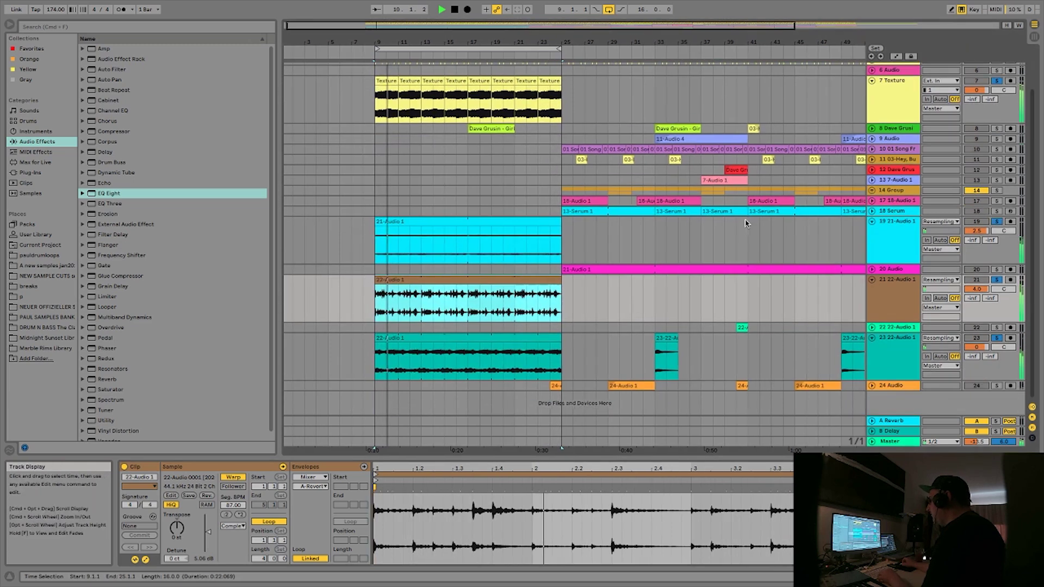
scroll(744, 220, "up", 2)
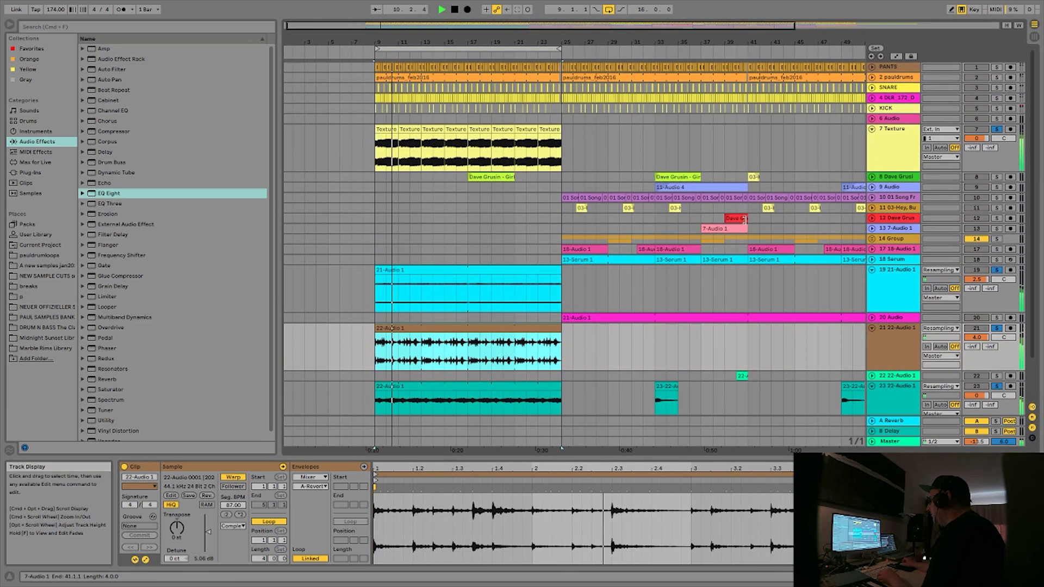
left_click(998, 129)
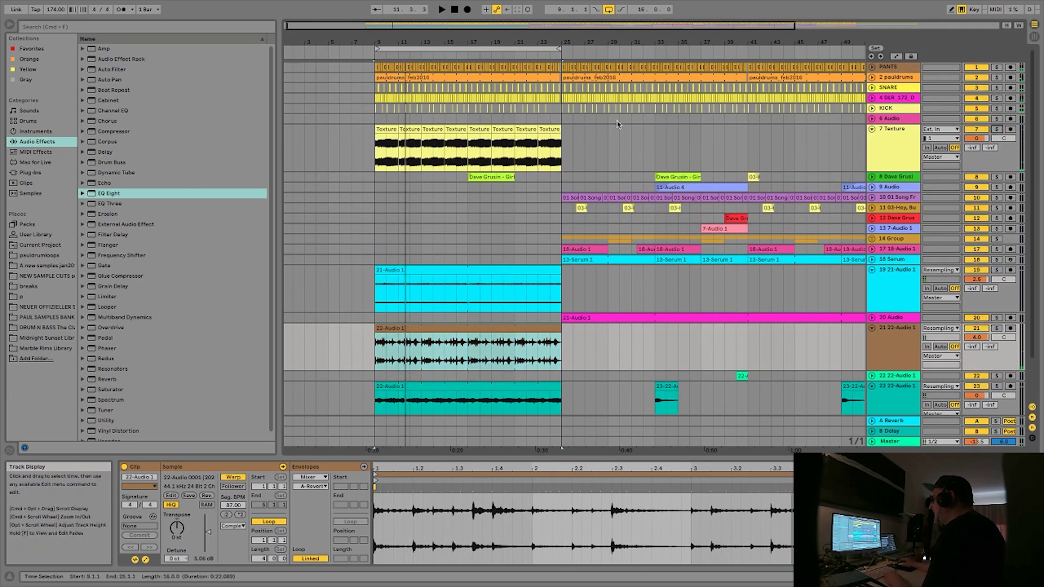
- Unfold the drum tracks PANTS, pauldrums, SNARE, DLR and KICK to show their waveforms from bar 9
left_click(873, 67)
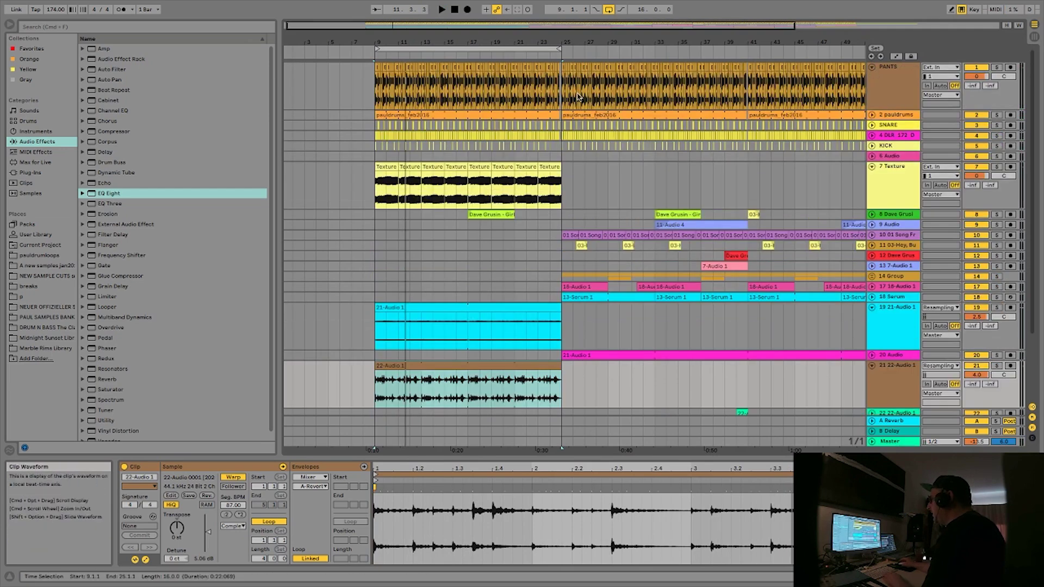
mouse_move(375, 42)
left_mouse_down()
mouse_move(375, 82)
mouse_move(385, 44)
left_mouse_up()
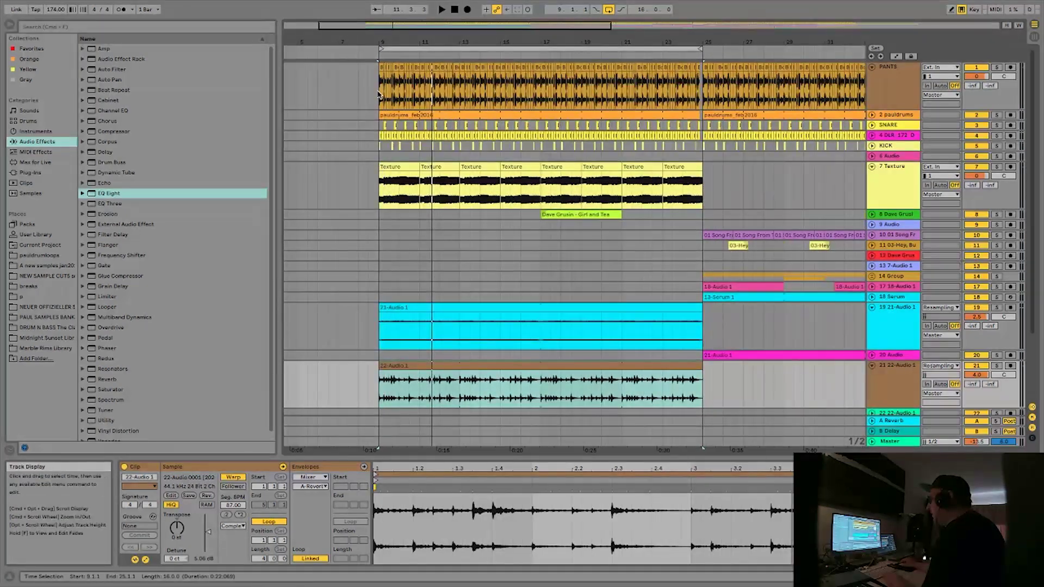
left_click(379, 94)
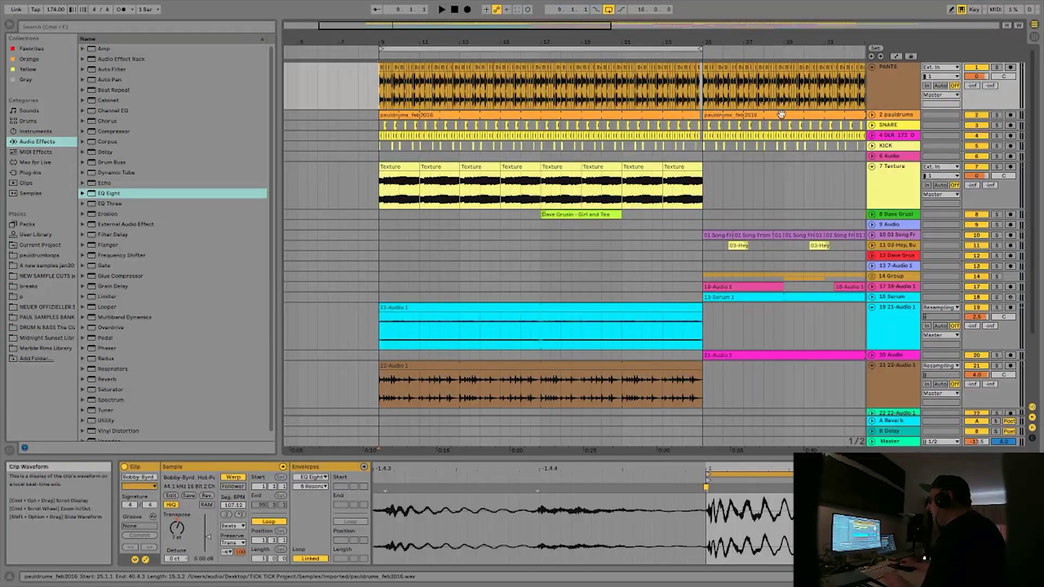
left_click(873, 116)
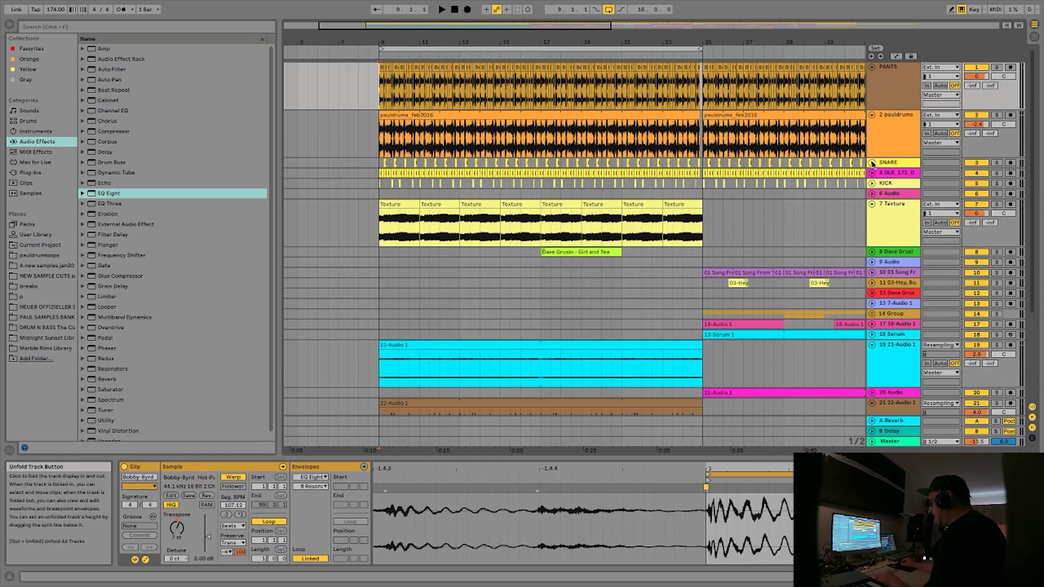
left_click(872, 163)
left_click(873, 211)
left_click(873, 259)
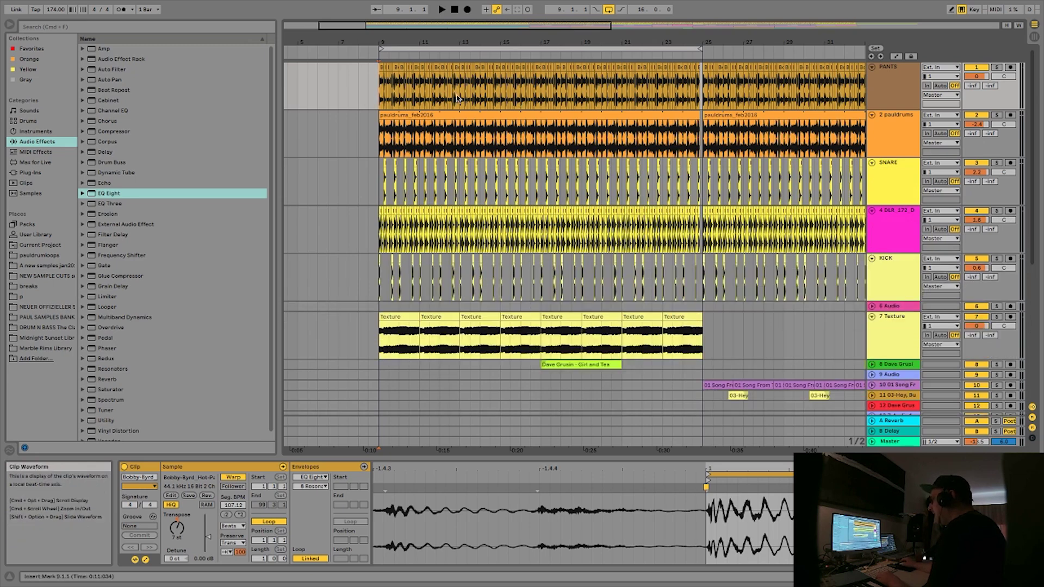
- Insert a new audio track directly below the PANTS track
left_click_drag(379, 37, 378, 38)
scroll(520, 107, "right", 1)
left_click_drag(503, 41, 641, 41)
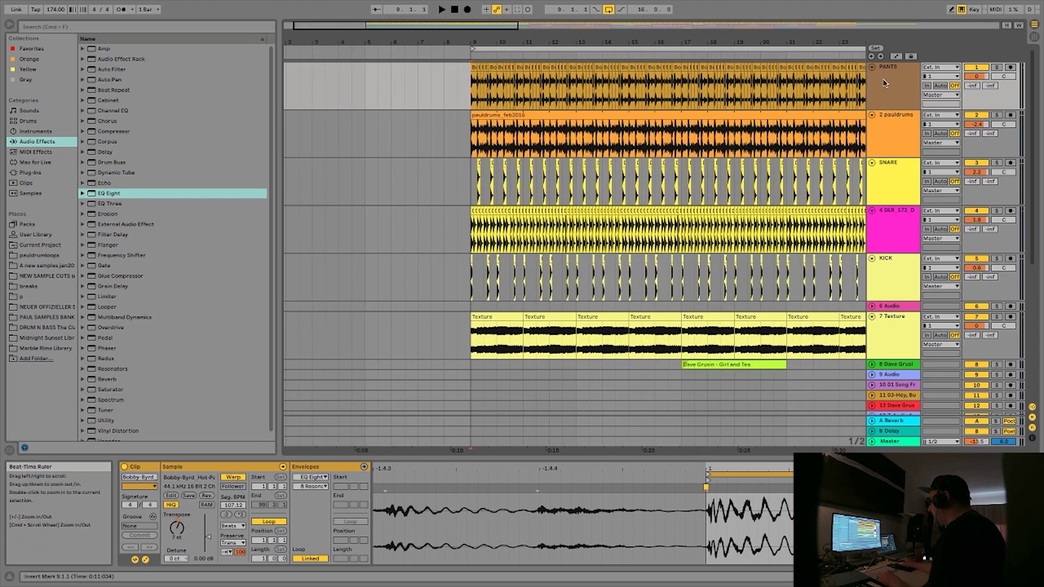
left_click(901, 72)
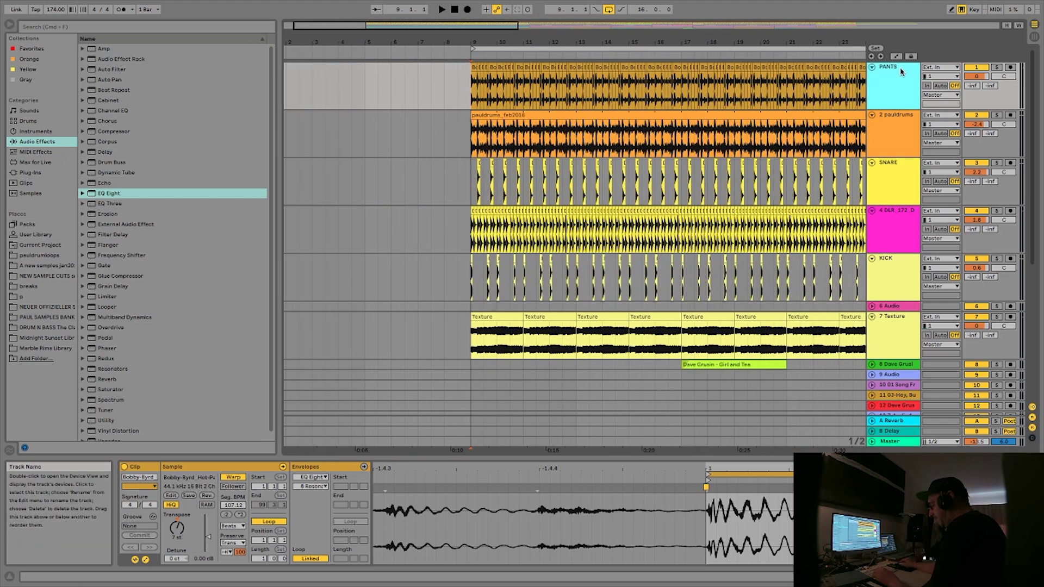
left_click_drag(542, 87, 550, 87)
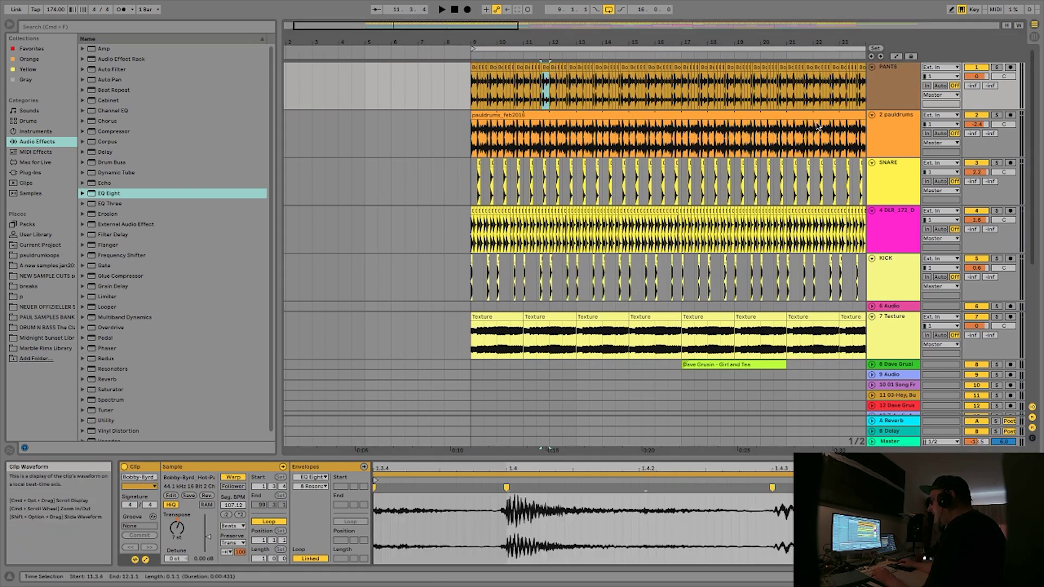
left_click(906, 75)
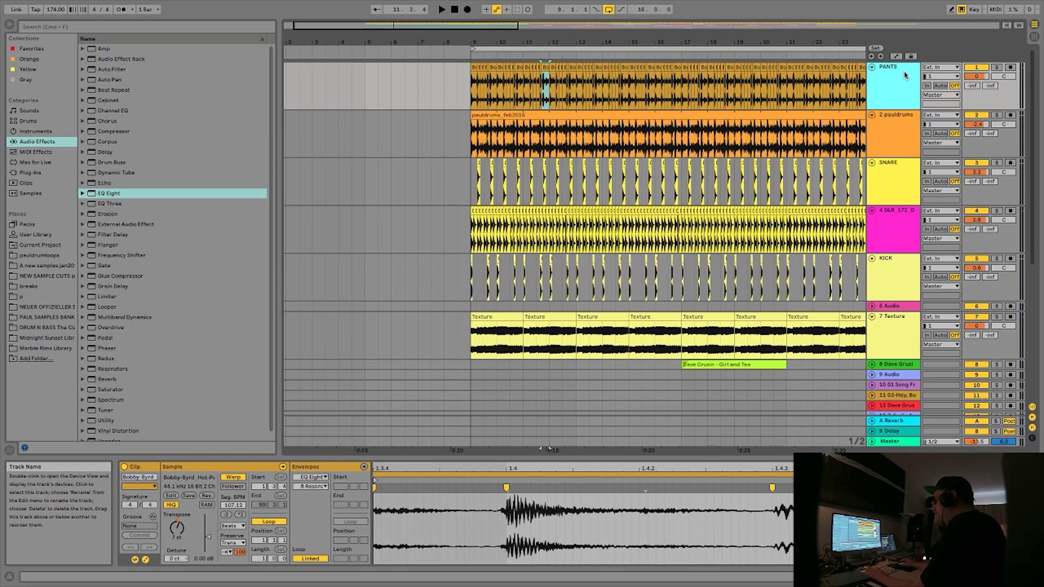
key("super+t")
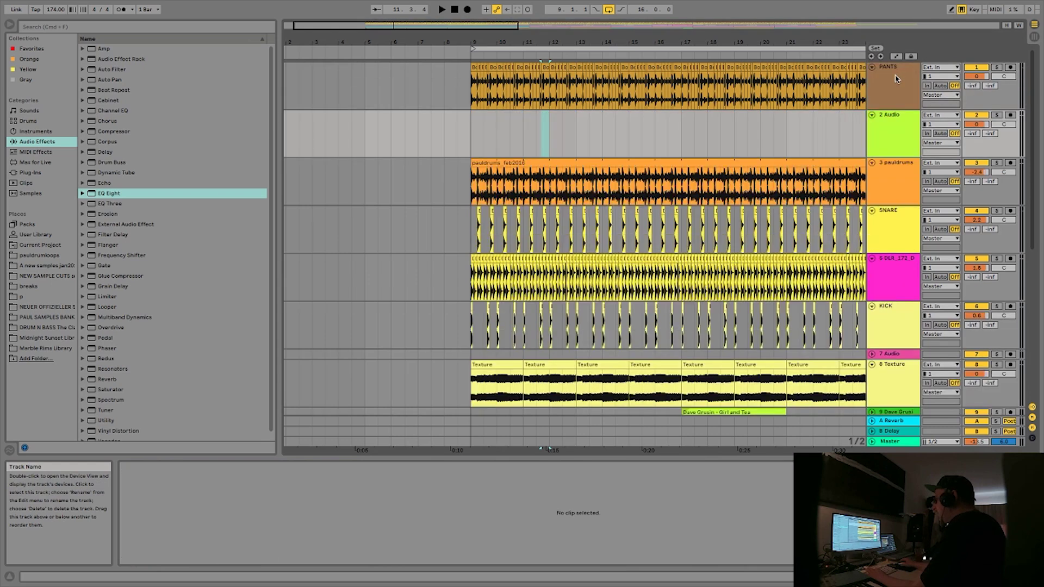
- Copy the first PANTS slice at bar 9 onto the new track and extend it to bar 17
left_click(472, 66)
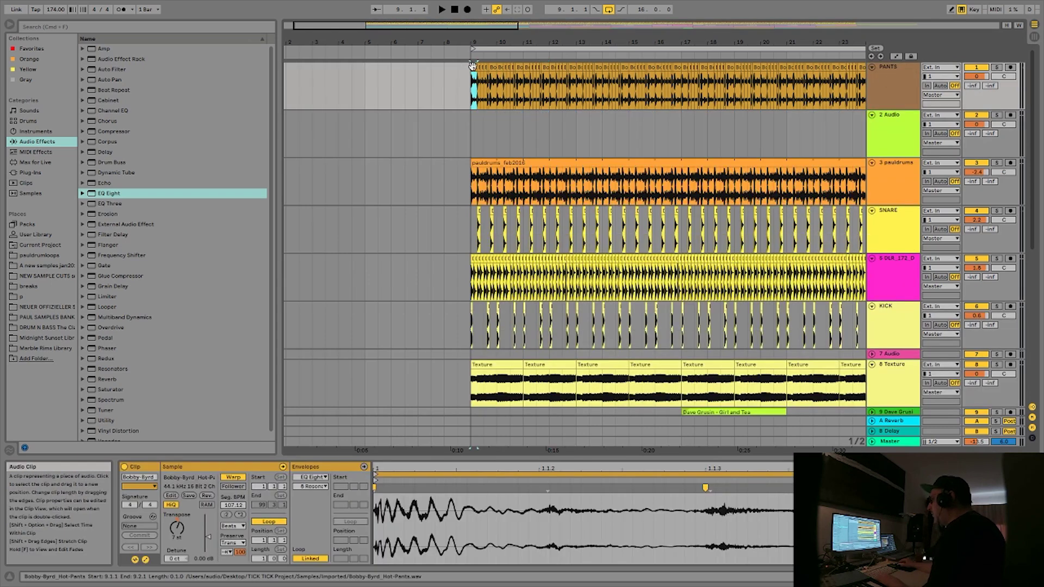
left_click(477, 81)
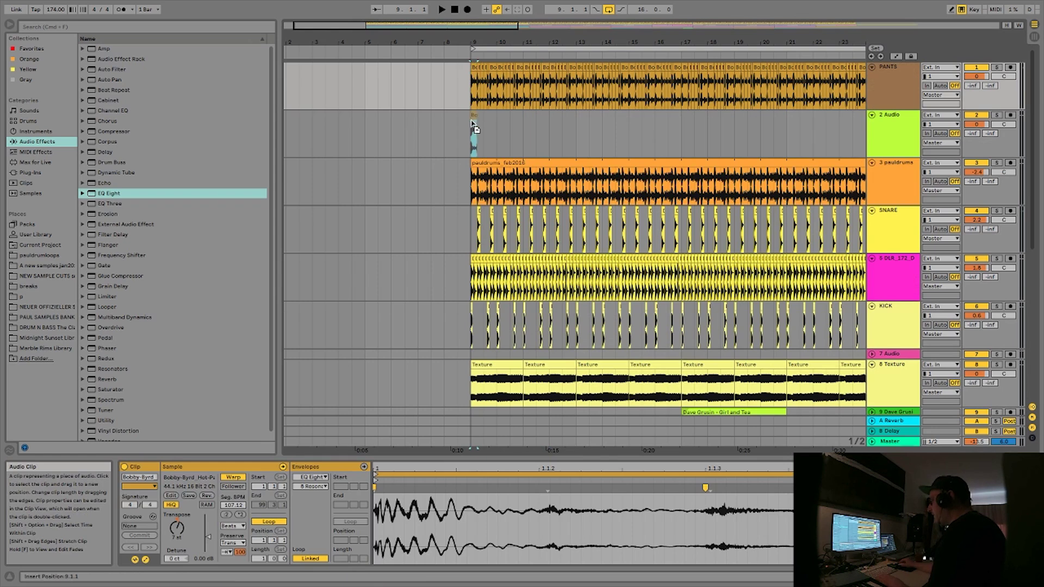
left_click_drag(472, 123, 473, 123)
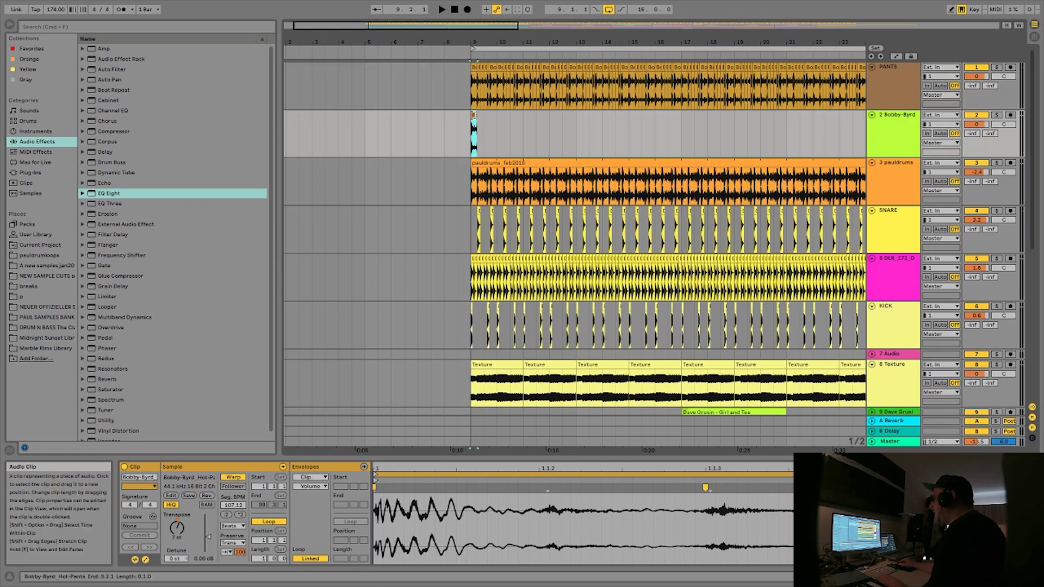
left_click_drag(475, 123, 681, 128)
- Turn off warping for the copied Bobby-Byrd clip and reset its transposition to 0 semitones
left_click(233, 477)
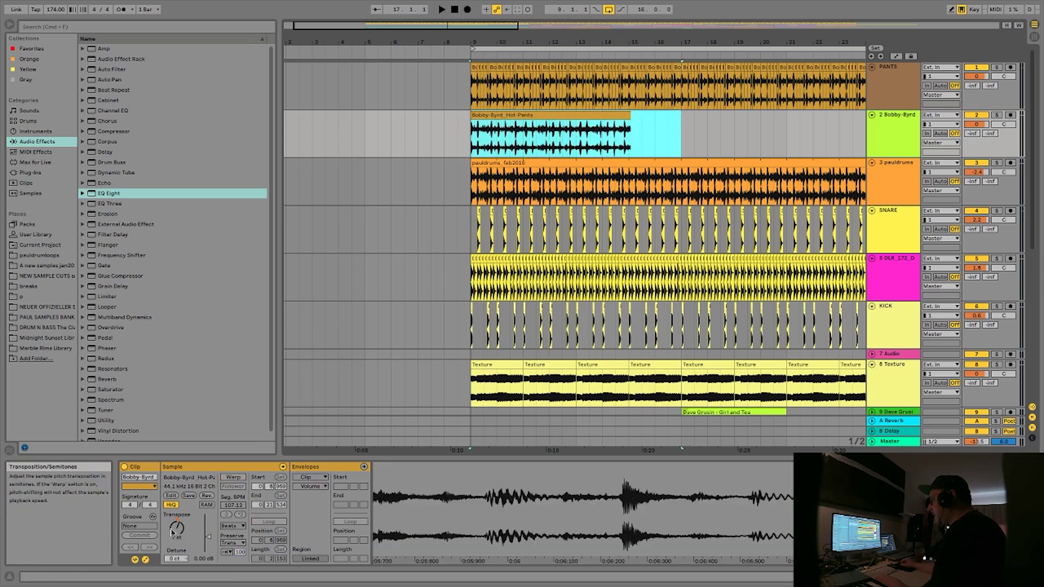
mouse_move(177, 527)
left_mouse_down()
mouse_move(177, 542)
mouse_move(177, 527)
left_mouse_up()
left_click(639, 115)
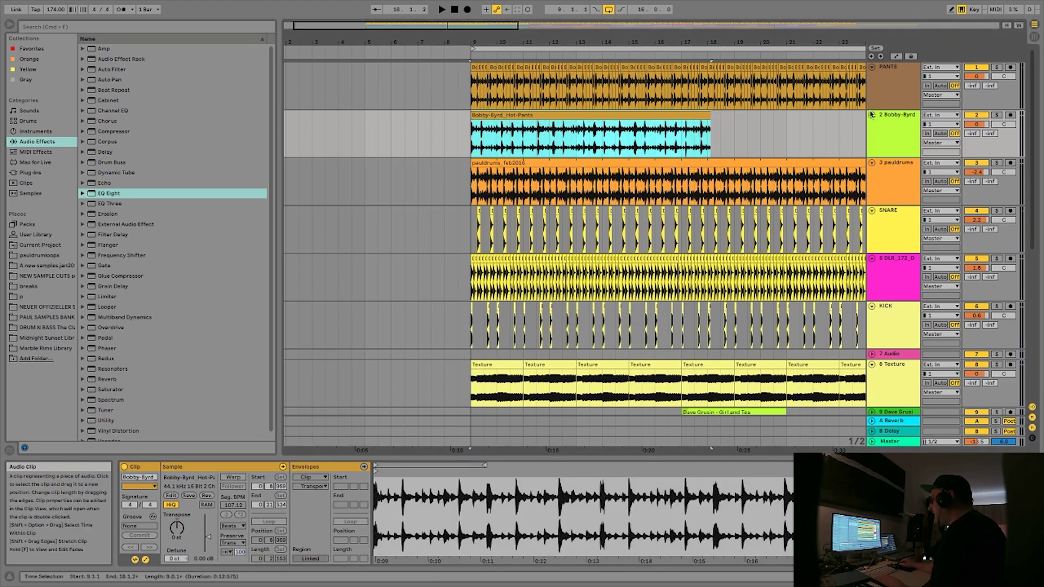
- Extend the Bobby-Byrd clip's sample region from the very start to the end of the source file
left_click_drag(600, 497, 600, 462)
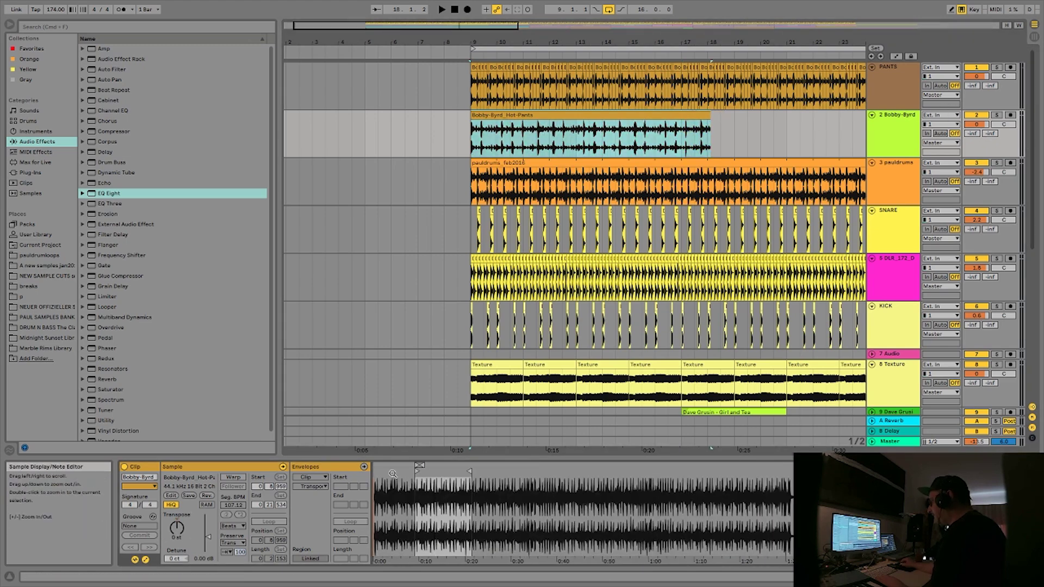
mouse_move(470, 471)
left_mouse_down()
mouse_move(769, 467)
mouse_move(1024, 446)
left_mouse_up()
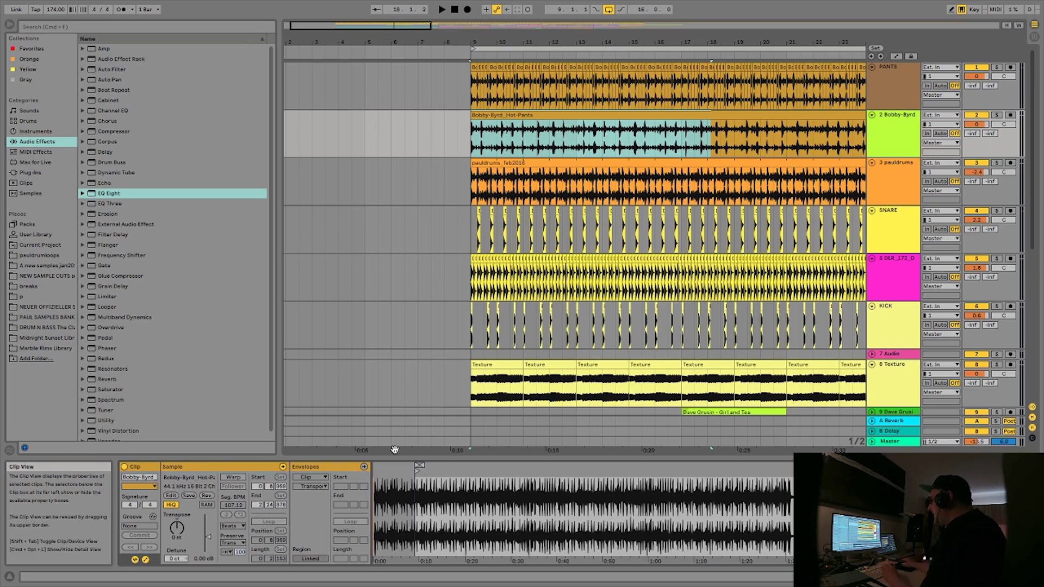
left_click_drag(420, 471, 361, 476)
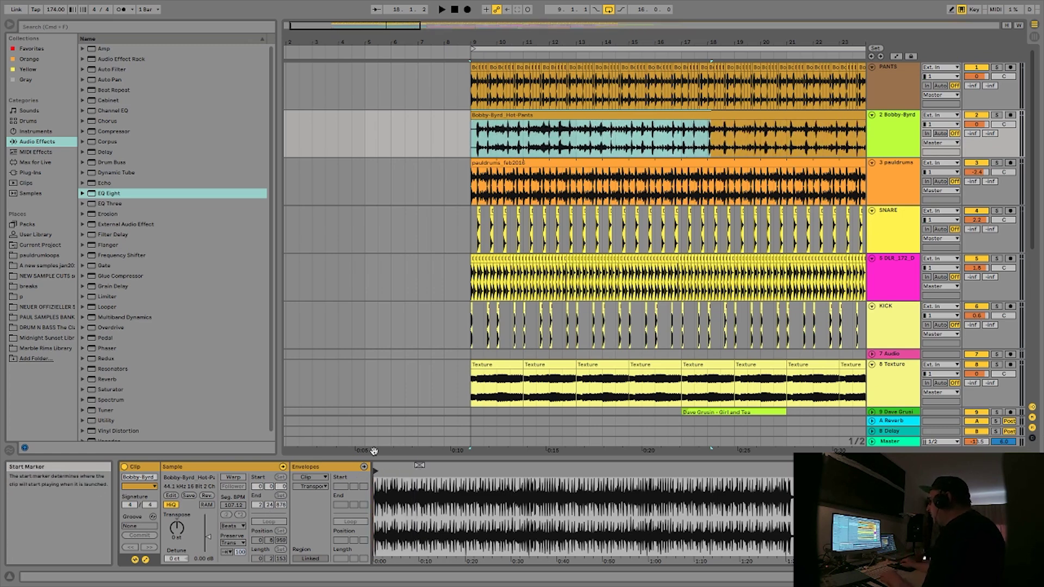
- Solo the Bobby-Byrd track, play the original sample and examine the section of the waveform around 0:09
key("space")
left_click(996, 116)
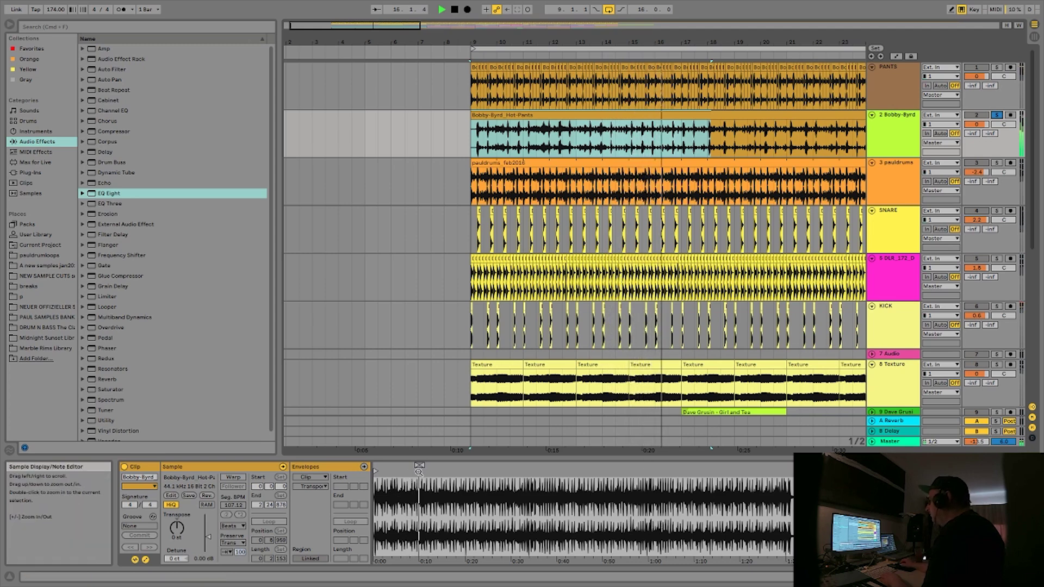
left_click_drag(422, 511, 422, 544)
key("space")
left_click_drag(456, 473, 456, 512)
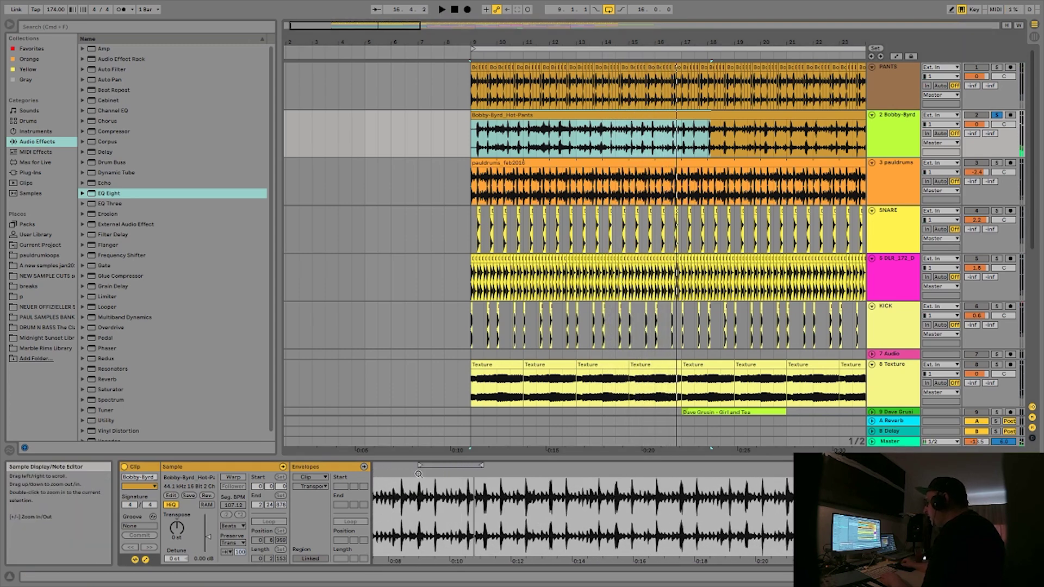
mouse_move(418, 472)
left_mouse_down()
mouse_move(418, 517)
mouse_move(421, 490)
left_mouse_up()
key("space")
left_click_drag(416, 479, 415, 424)
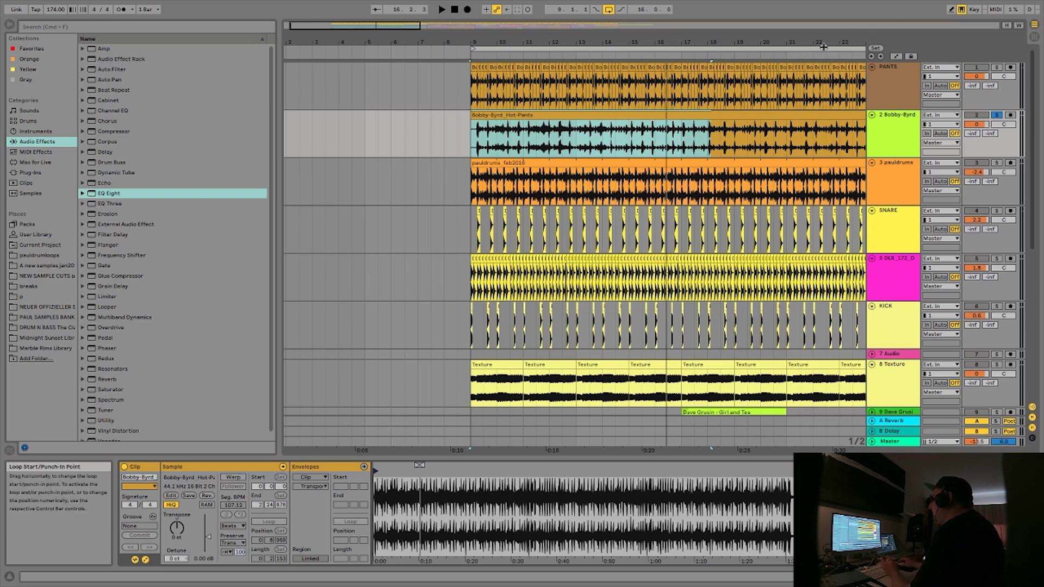
- Delete the Bobby-Byrd track below PANTS after reviewing its full-length sample clip
left_click_drag(786, 43, 821, 50)
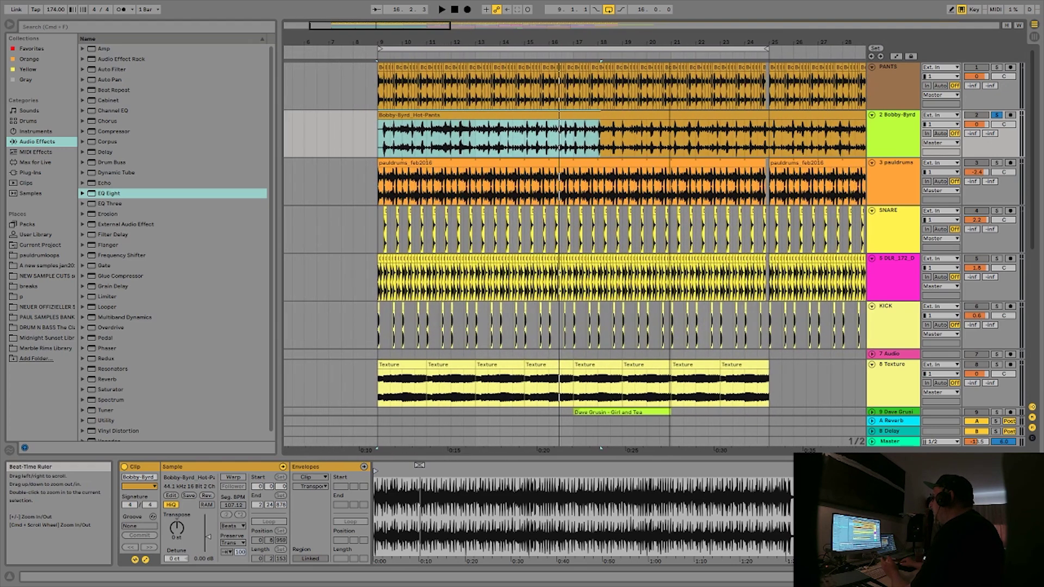
left_click_drag(670, 42, 671, 42)
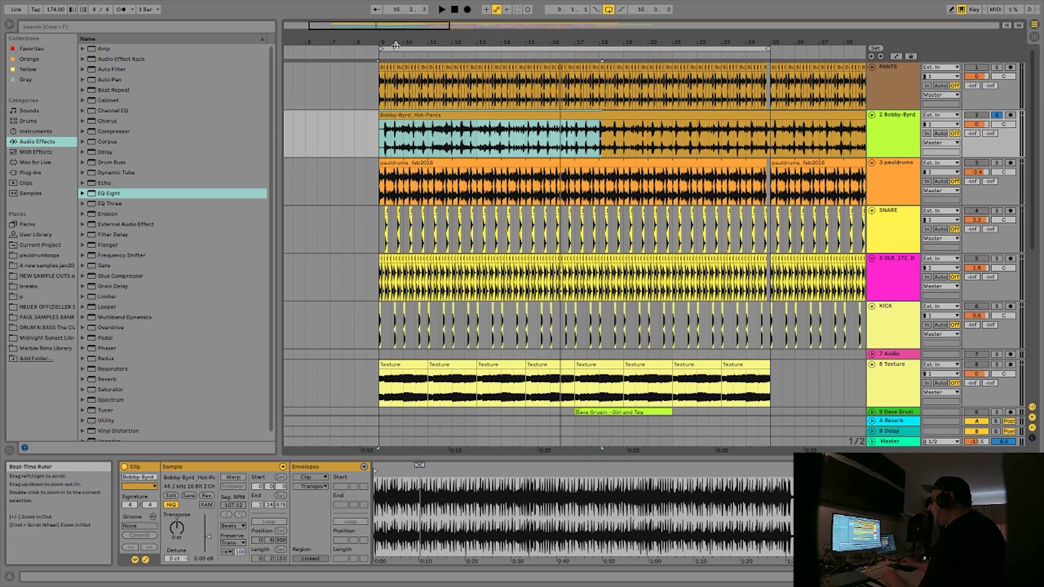
left_click_drag(392, 42, 394, 70)
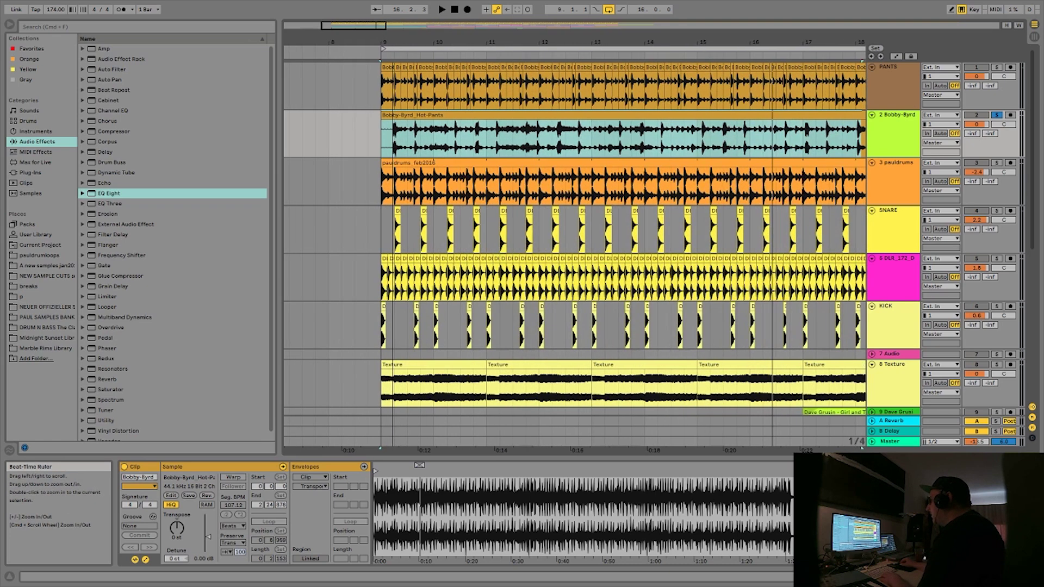
left_click(503, 113)
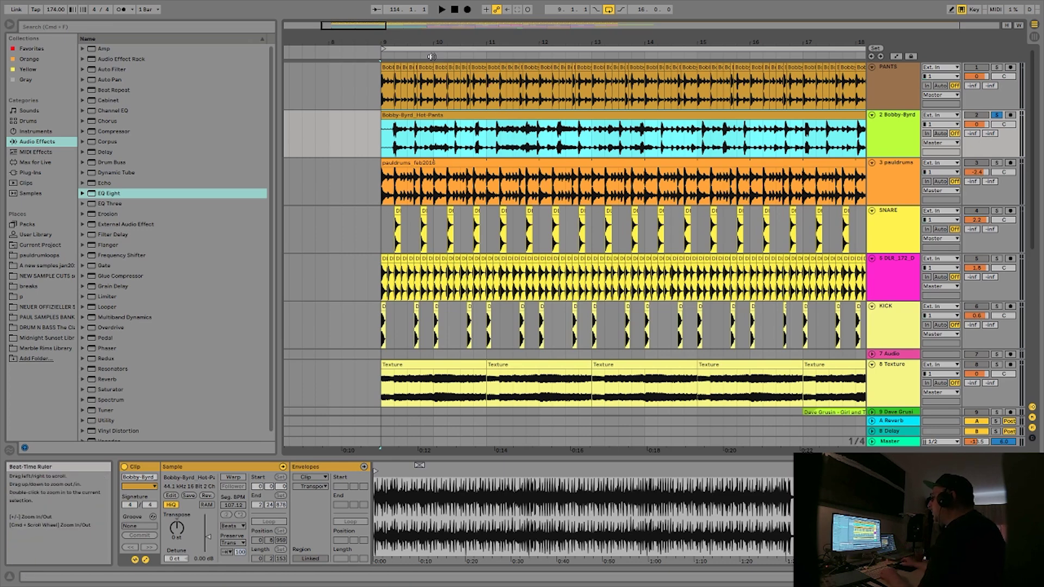
mouse_move(384, 40)
left_mouse_down()
mouse_move(385, 65)
mouse_move(384, 41)
left_mouse_up()
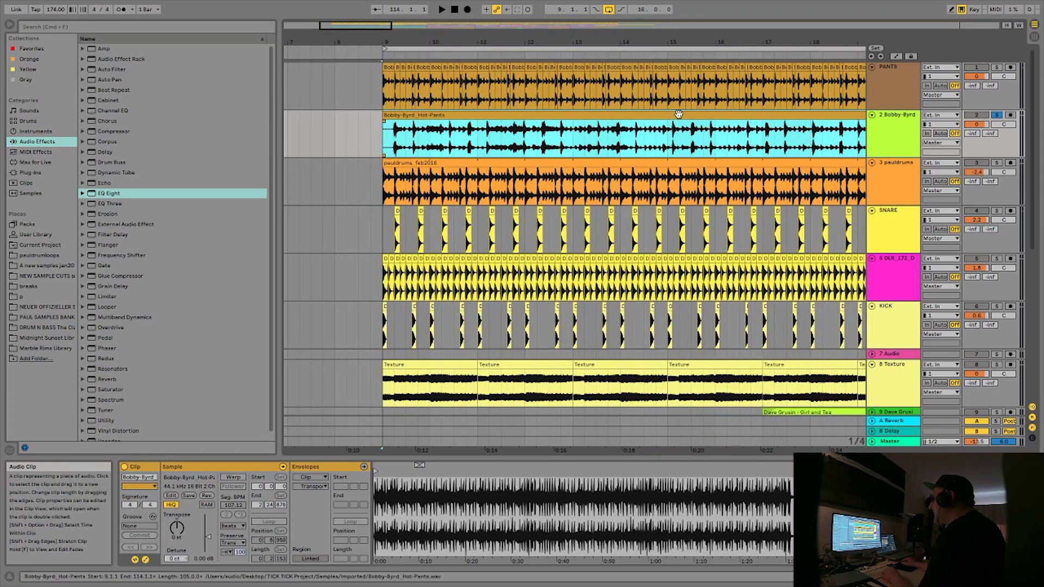
left_click(908, 118)
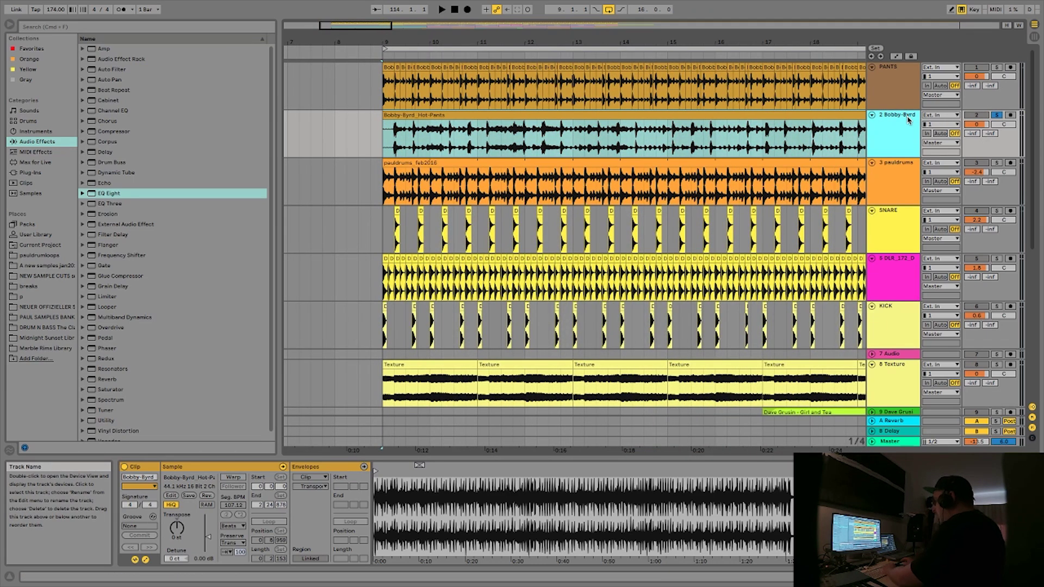
key("Delete")
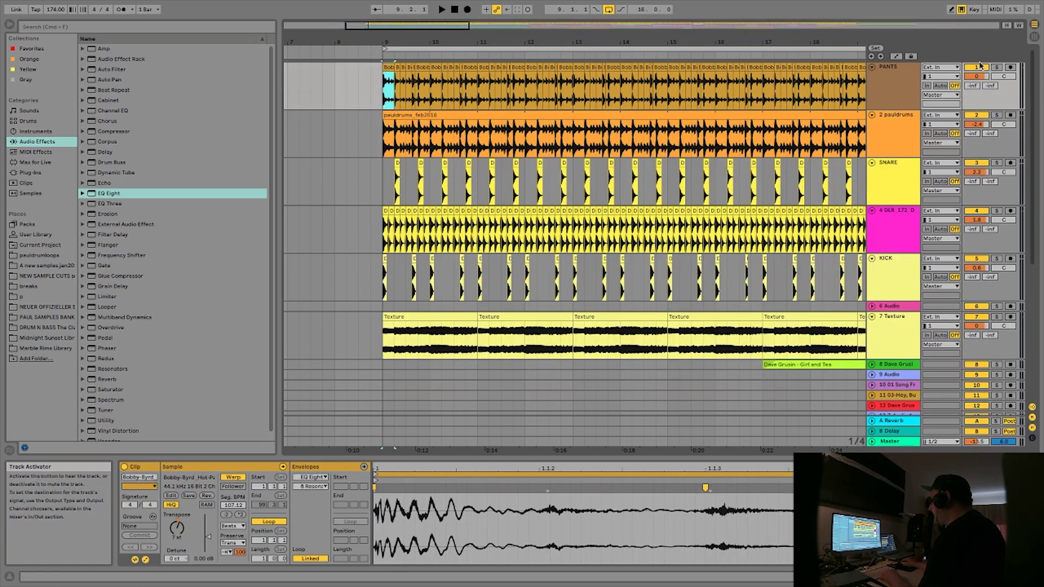
- Solo and play the PANTS track, show its device chain, and open its slice just before bar 11
left_click(996, 67)
key("space")
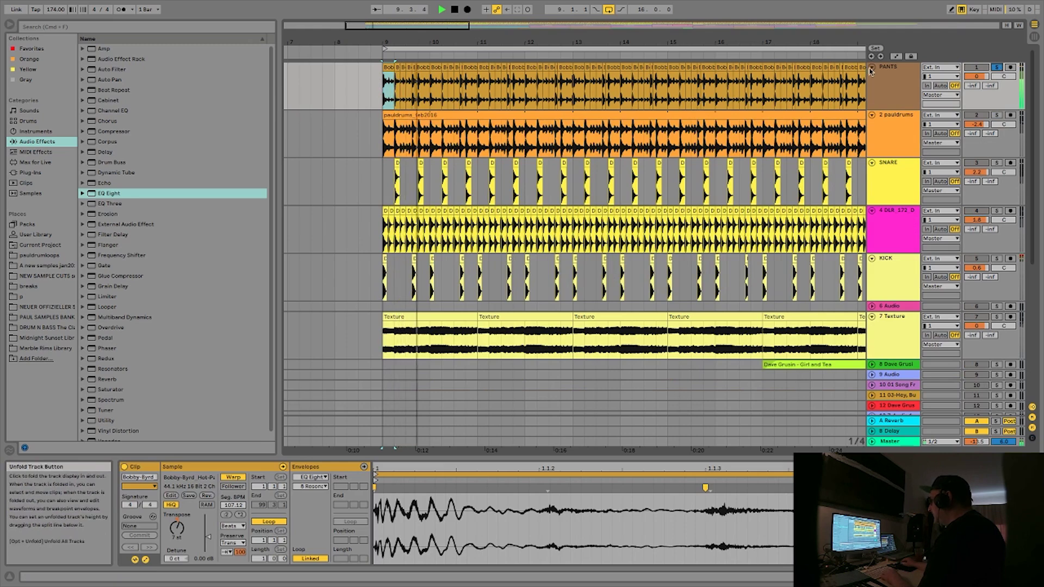
left_click(606, 214)
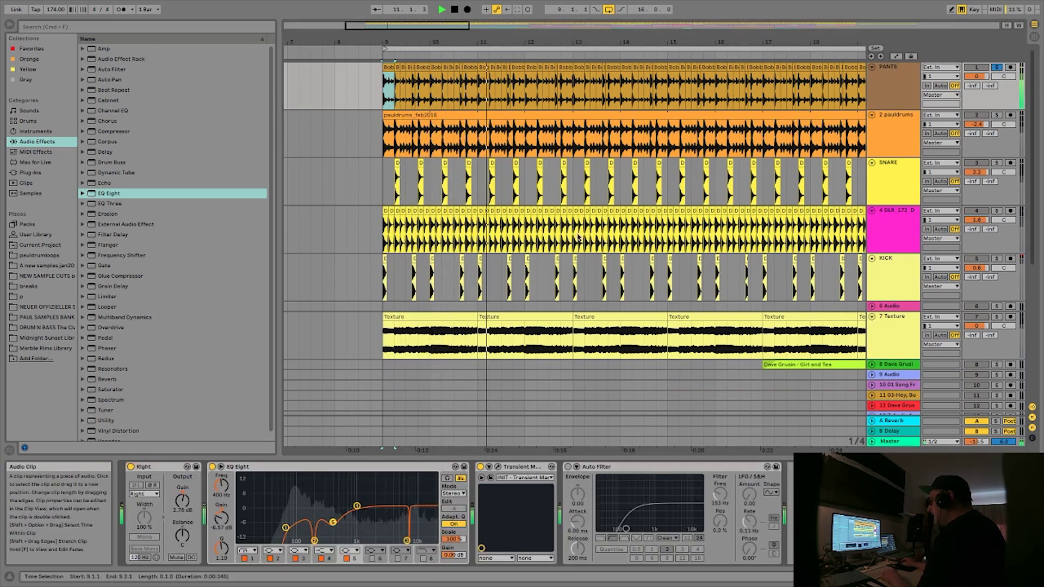
left_click(470, 68)
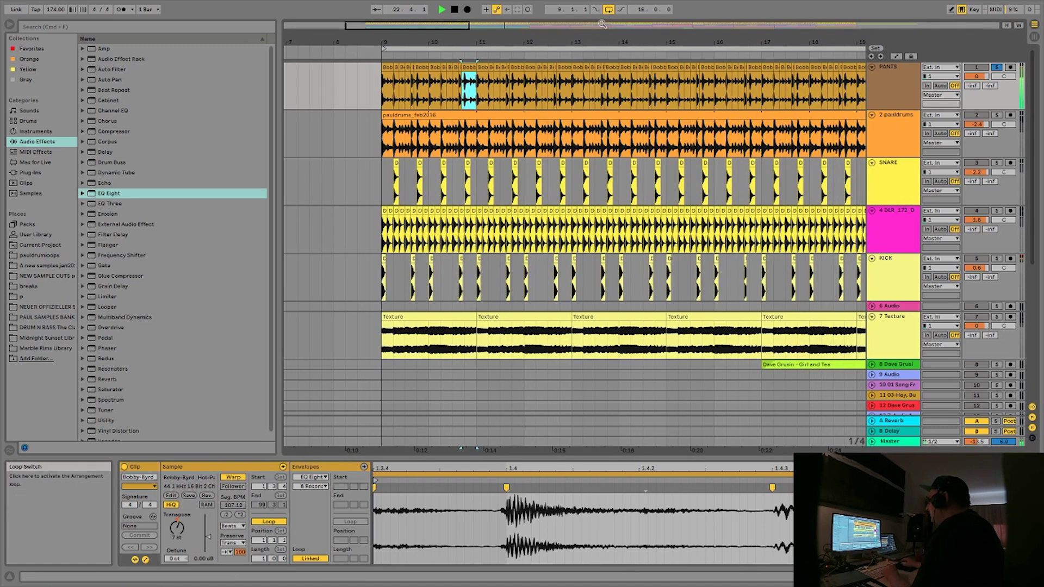
- Open the first slice of the PANTS track at bar 9 while playing the soloed break
left_click_drag(594, 42, 498, 62)
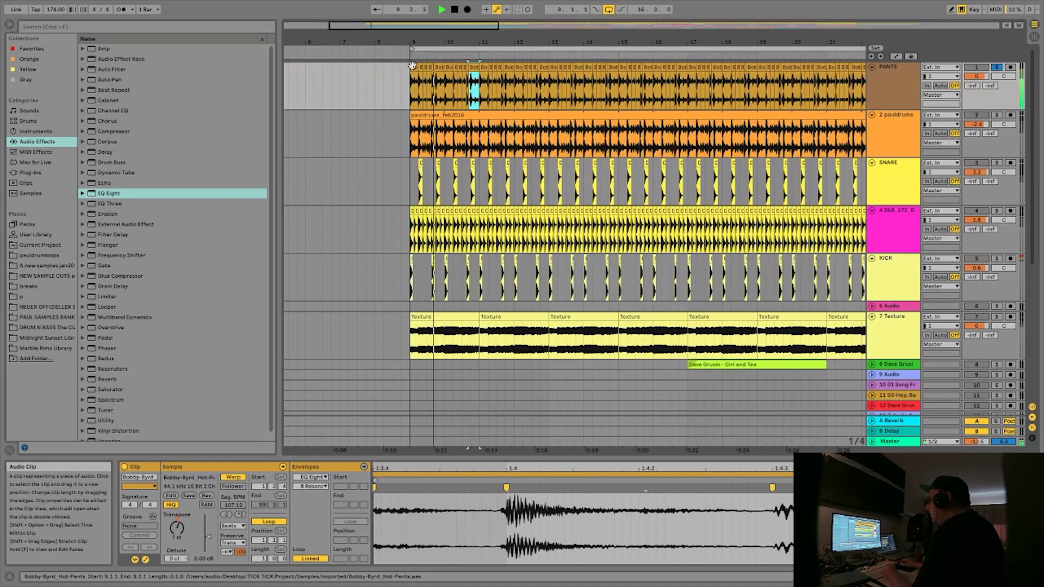
left_click(414, 67)
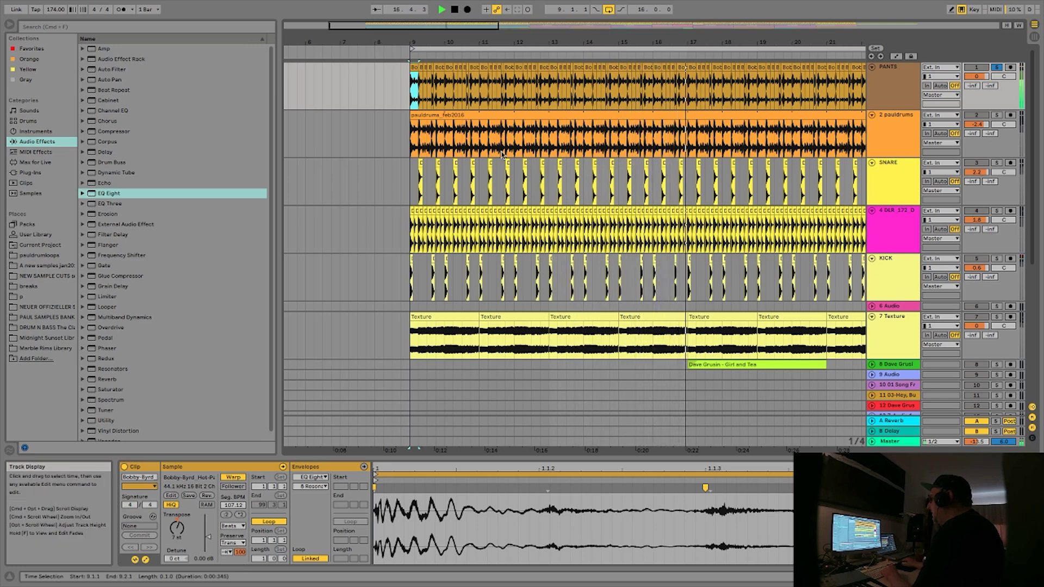
left_click_drag(421, 41, 424, 40)
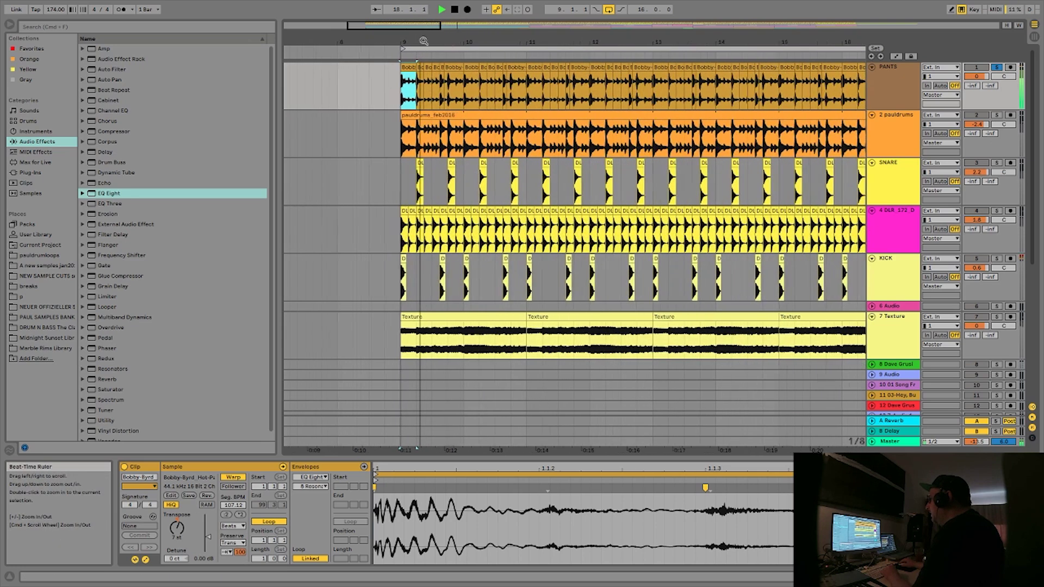
- Show the PANTS track's device chain and list the Utility presets among the audio effects
double_click(897, 72)
scroll(495, 310, "down", 1)
scroll(246, 428, "down", 1)
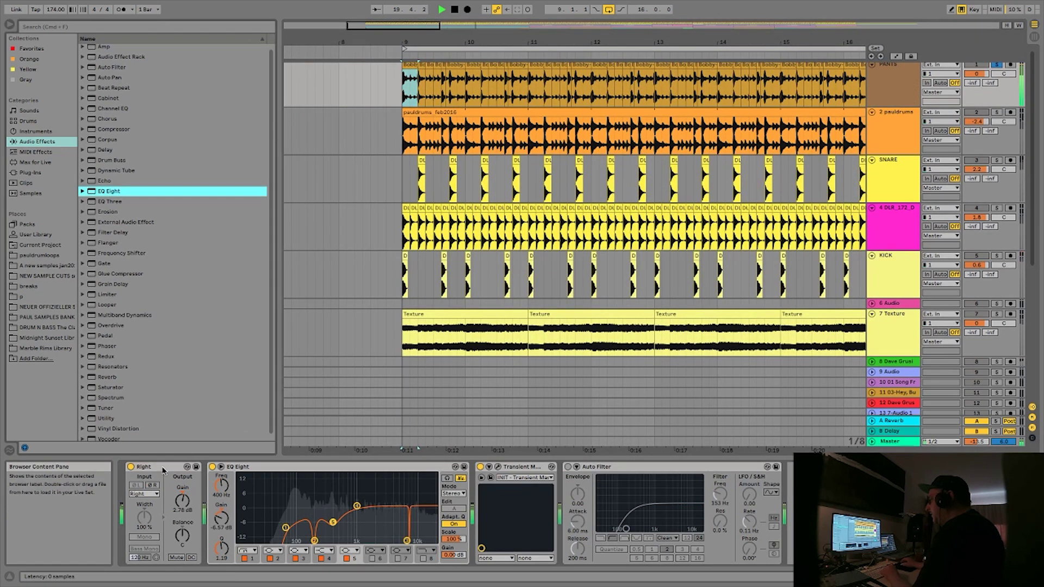
scroll(144, 316, "down", 1)
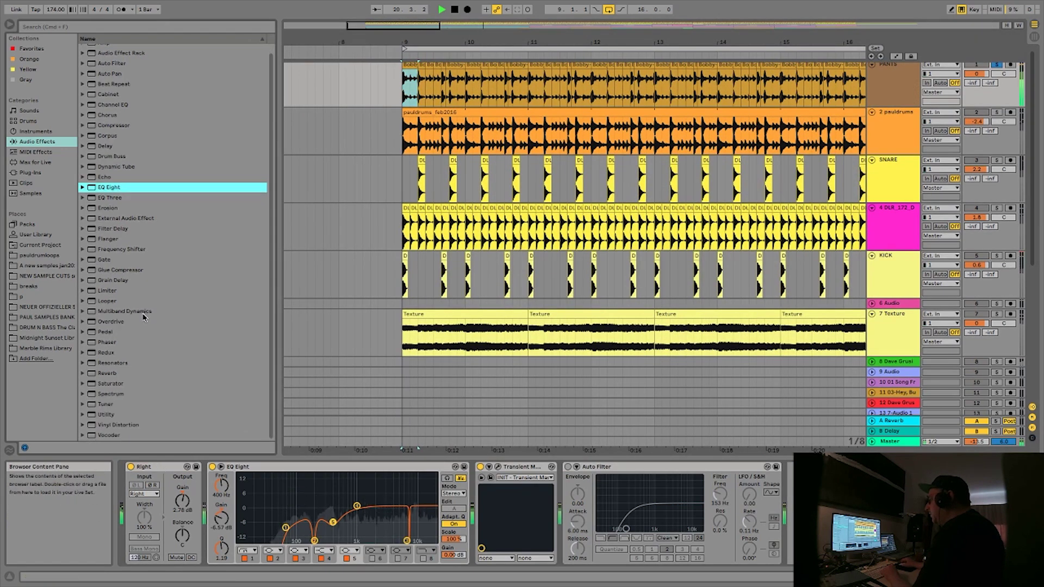
left_click(82, 416)
scroll(155, 343, "down", 5)
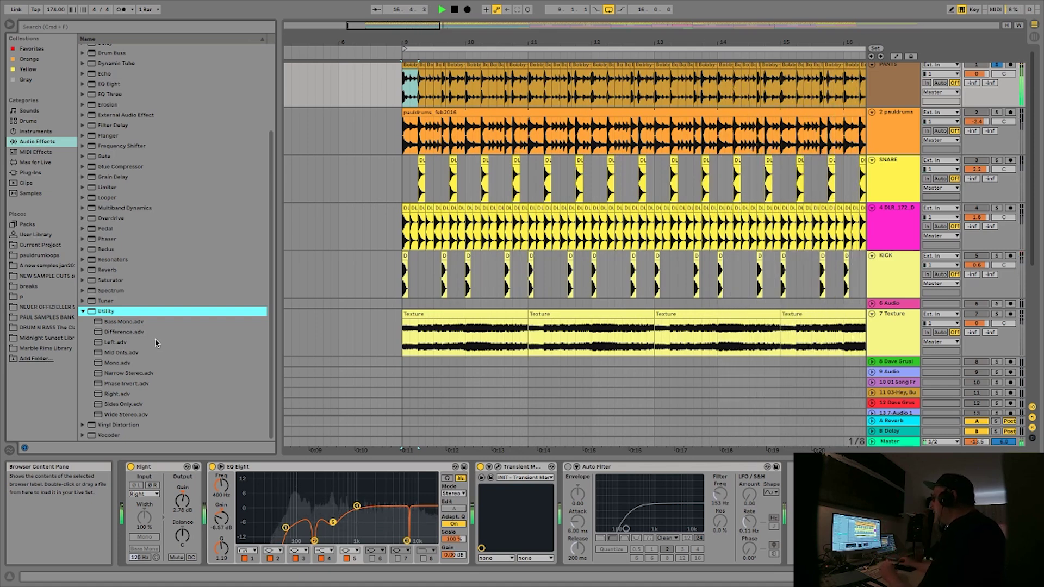
- Audition the Utility's Stereo and Left channel modes on PANTS against Right, finishing on Right
left_click(148, 494)
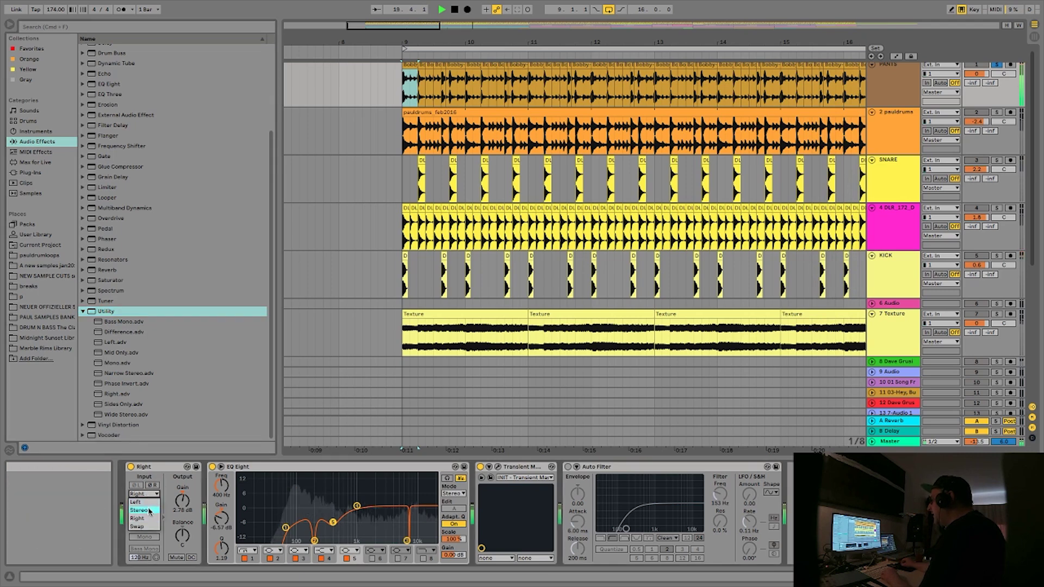
left_click(149, 511)
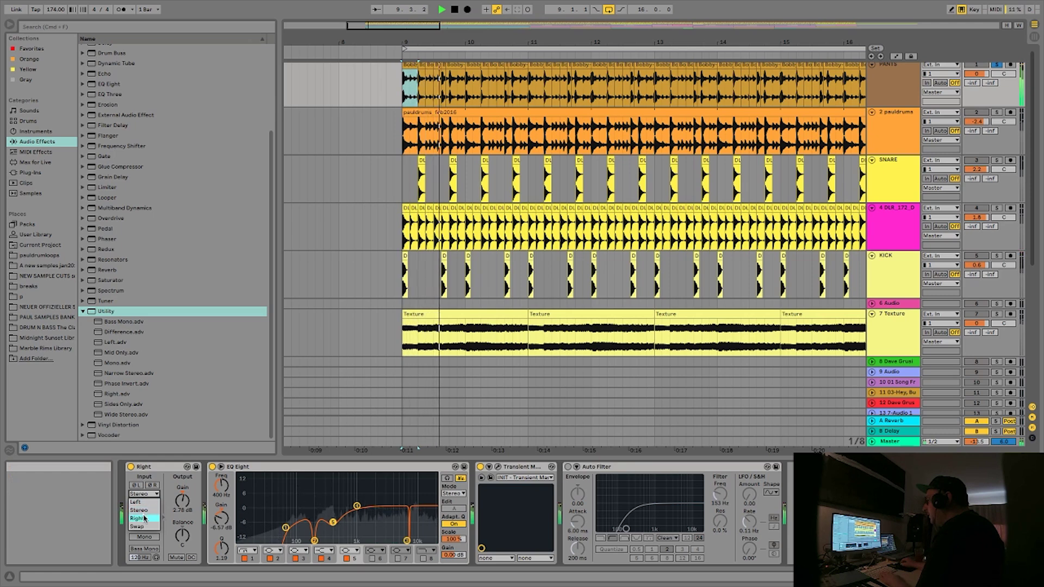
left_click(144, 518)
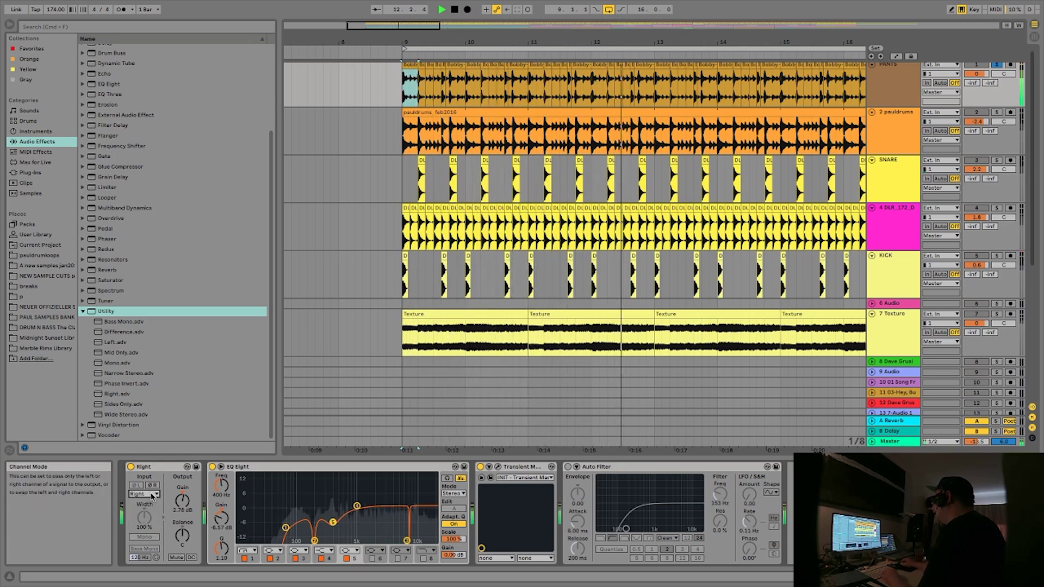
left_click(153, 496)
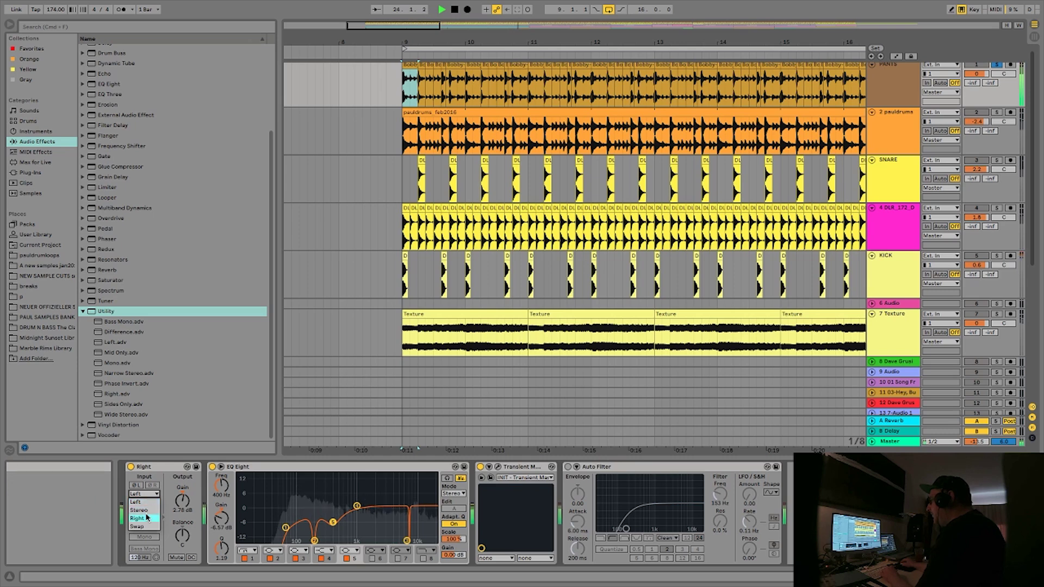
left_click(137, 518)
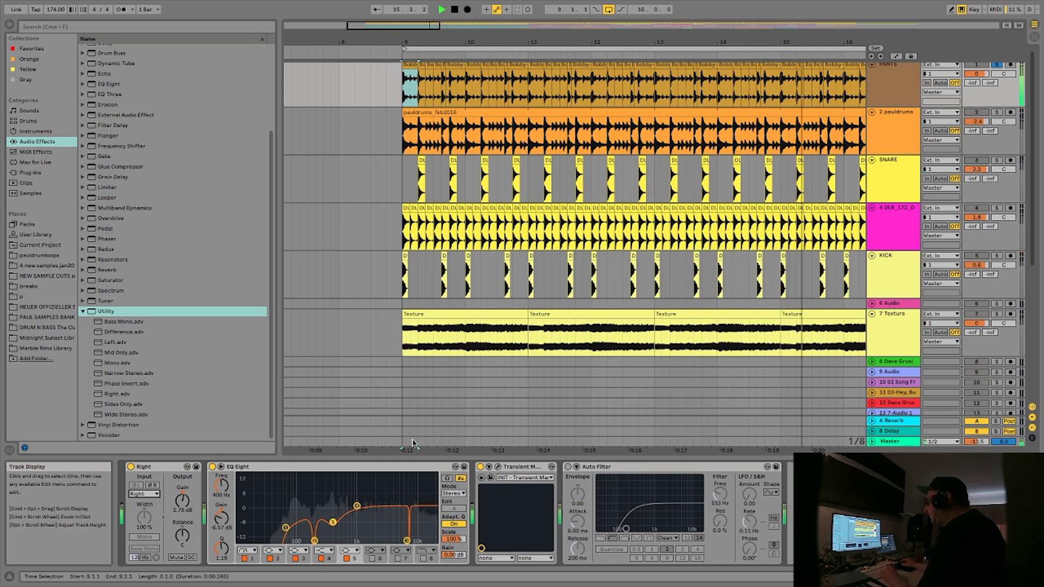
- Bypass Transient Master, re-enable EQ Eight, and tune its second band with a 15 dB boost to 194 Hz before cutting it to -9.05 dB
left_click(480, 467)
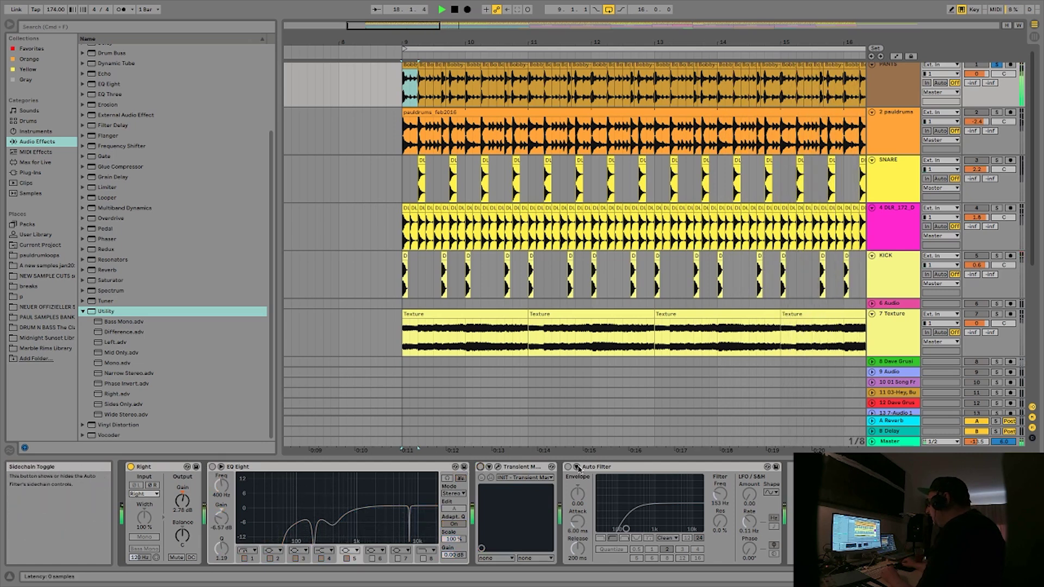
left_click(211, 467)
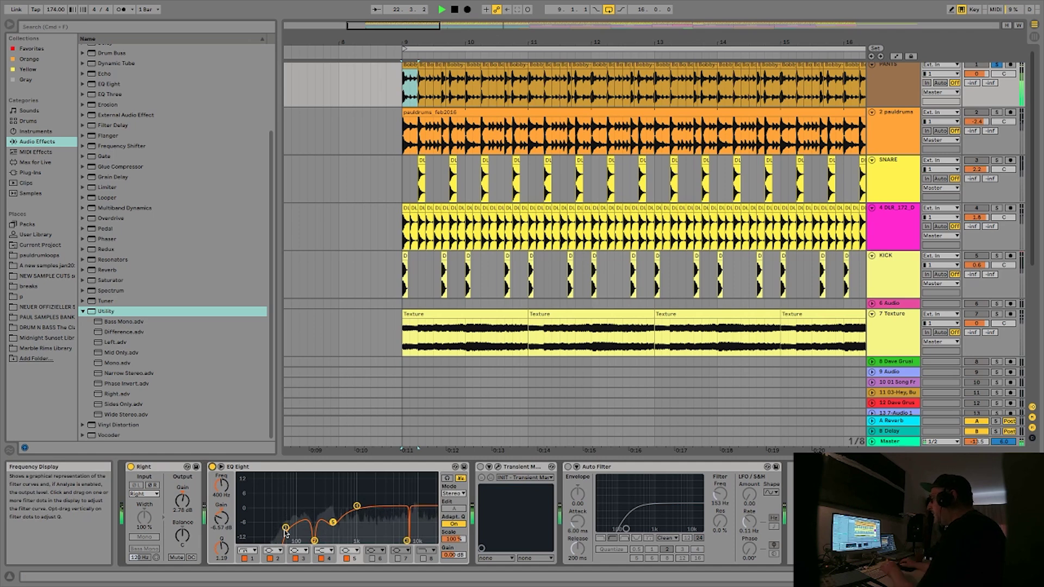
left_click(315, 541)
left_click_drag(314, 513, 313, 475)
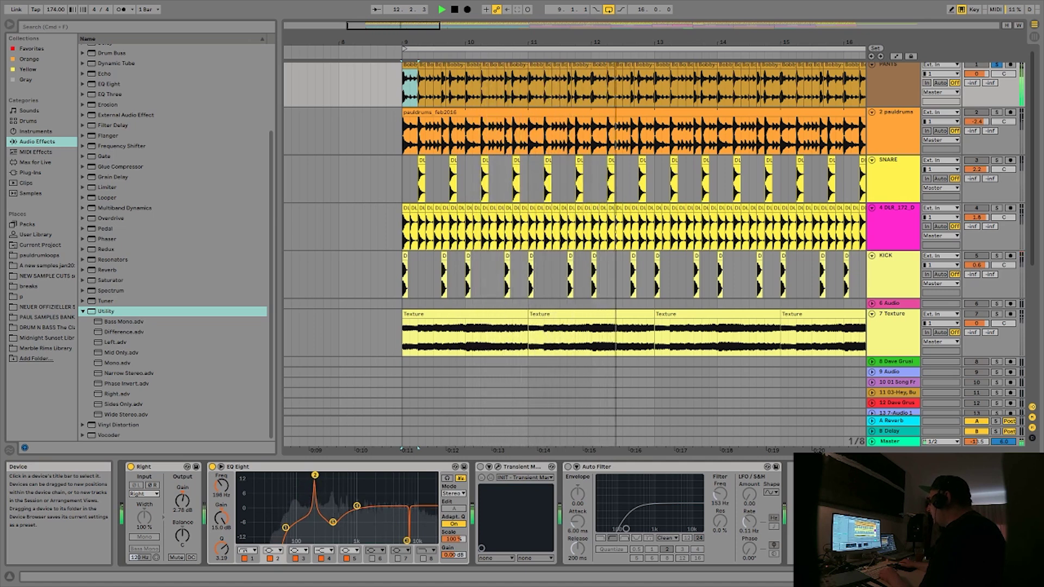
left_click_drag(314, 475, 314, 475)
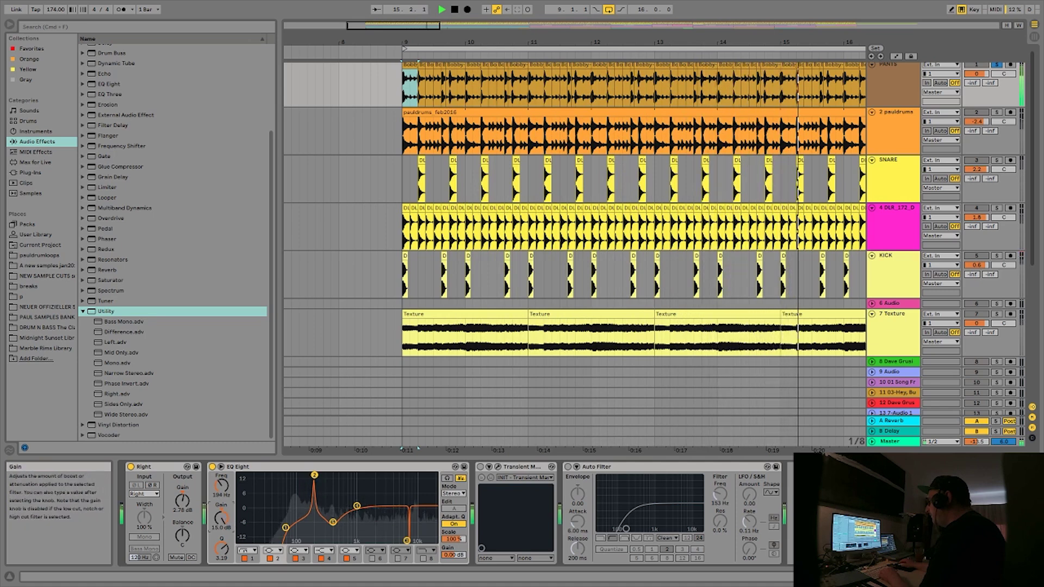
left_click_drag(221, 518, 221, 583)
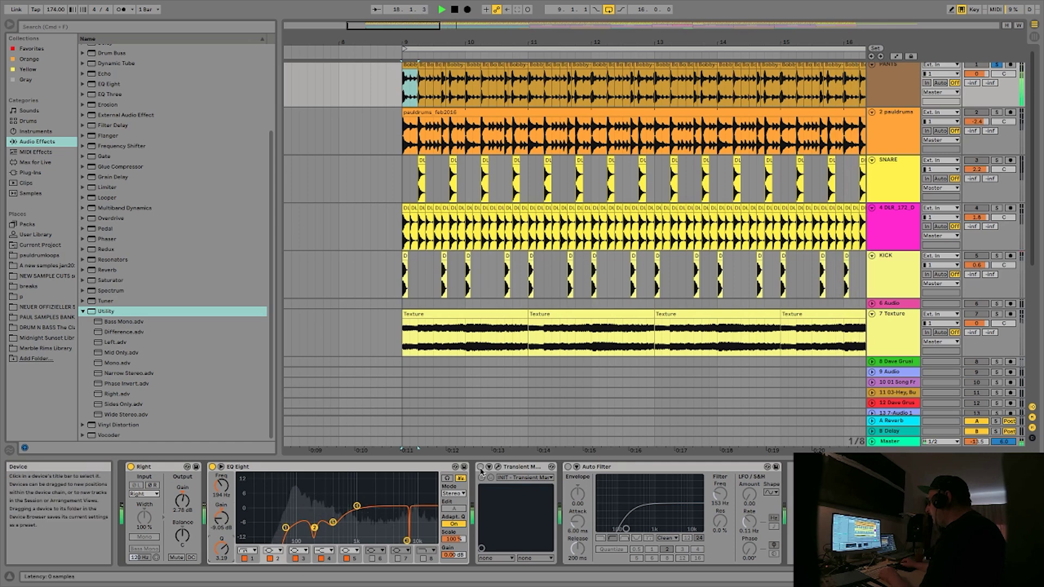
- Re-enable Transient Master on PANTS, open its interface, and adjust the Attack amount while the break plays
left_click(497, 466)
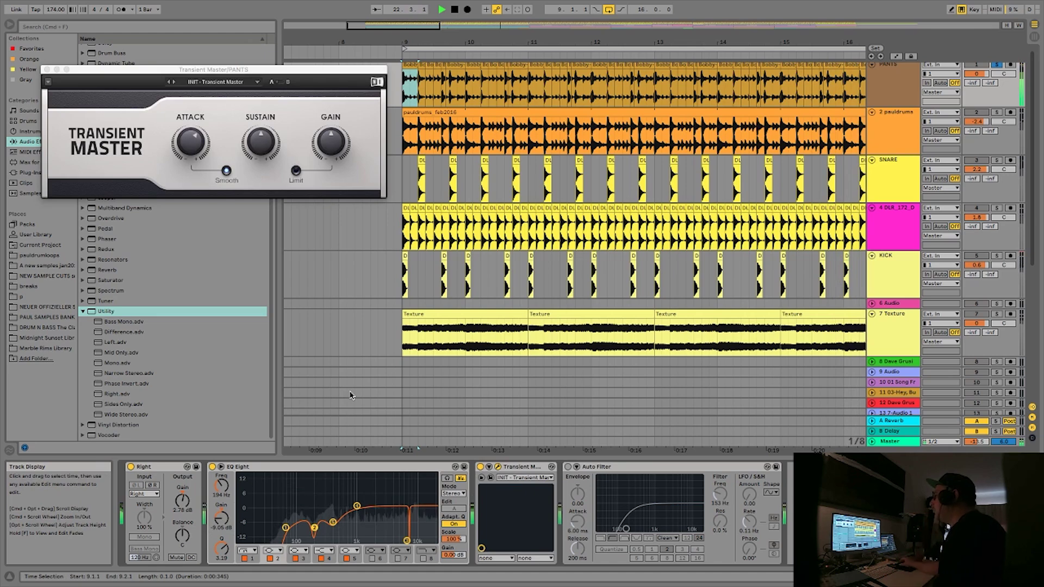
mouse_move(330, 150)
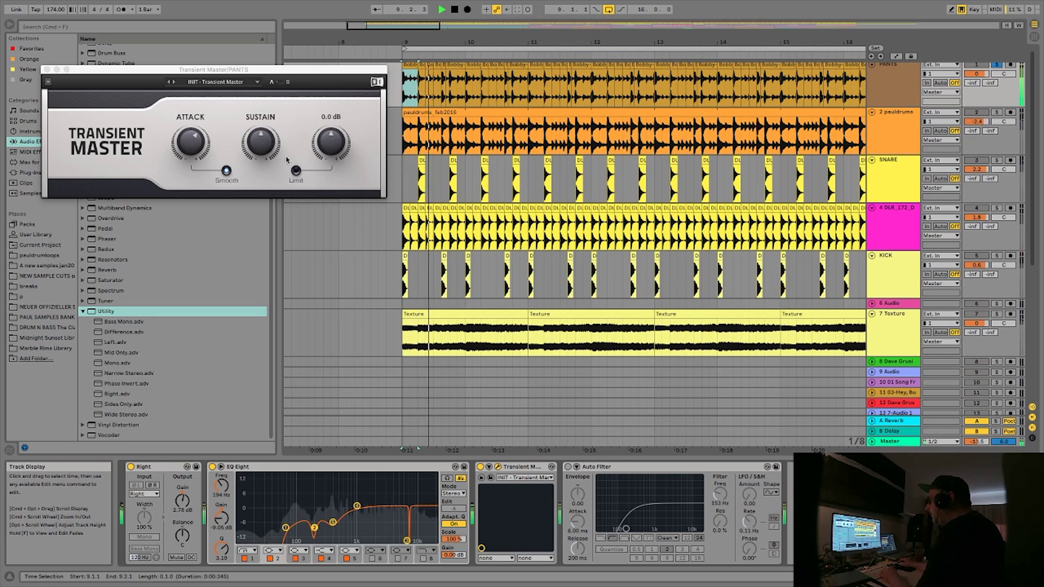
mouse_move(193, 143)
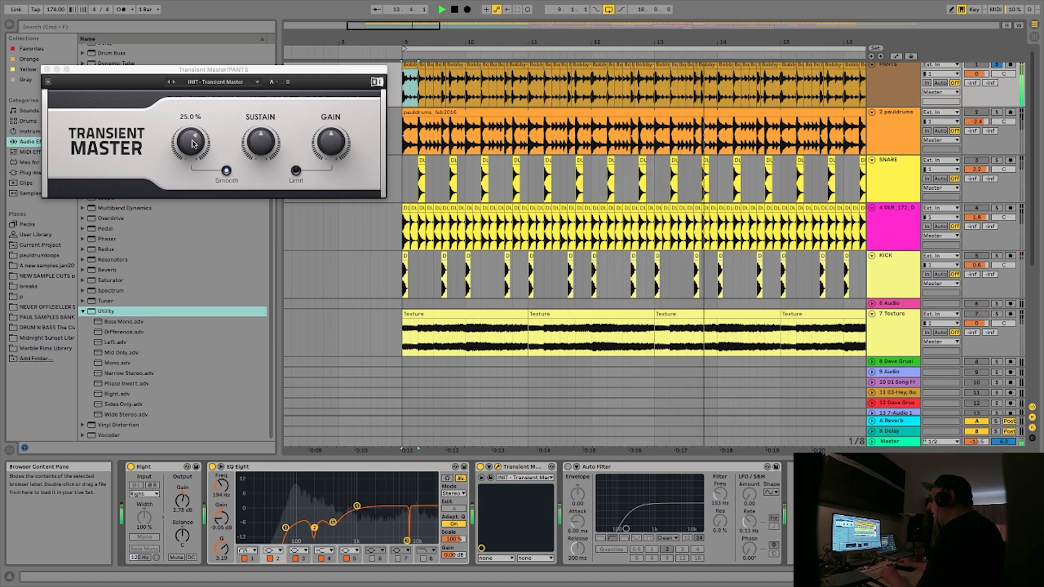
left_click(193, 143)
left_click_drag(193, 143, 193, 112)
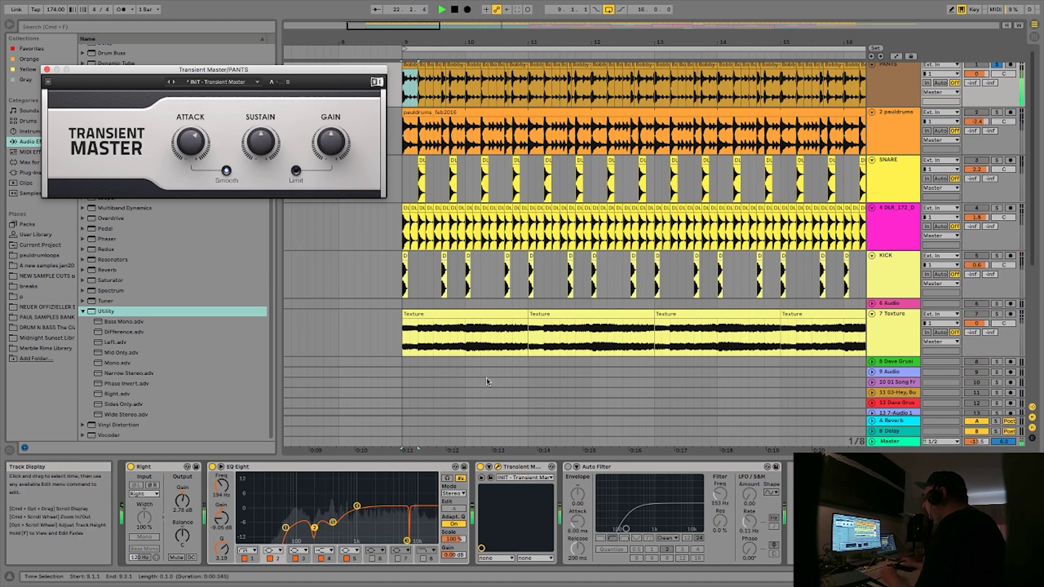
- Enable Auto Filter on PANTS, sweep its high-pass cutoff and settle at 54.7 Hz, and close the Transient Master interface
left_click(568, 467)
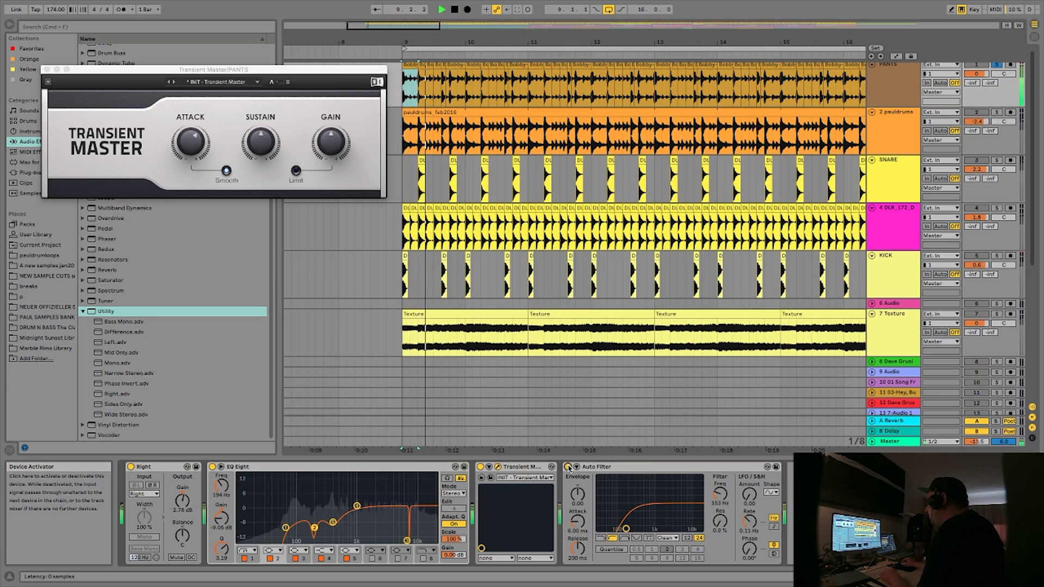
left_click(568, 467)
left_click(569, 467)
mouse_move(626, 529)
left_mouse_down()
mouse_move(668, 529)
mouse_move(614, 529)
left_mouse_up()
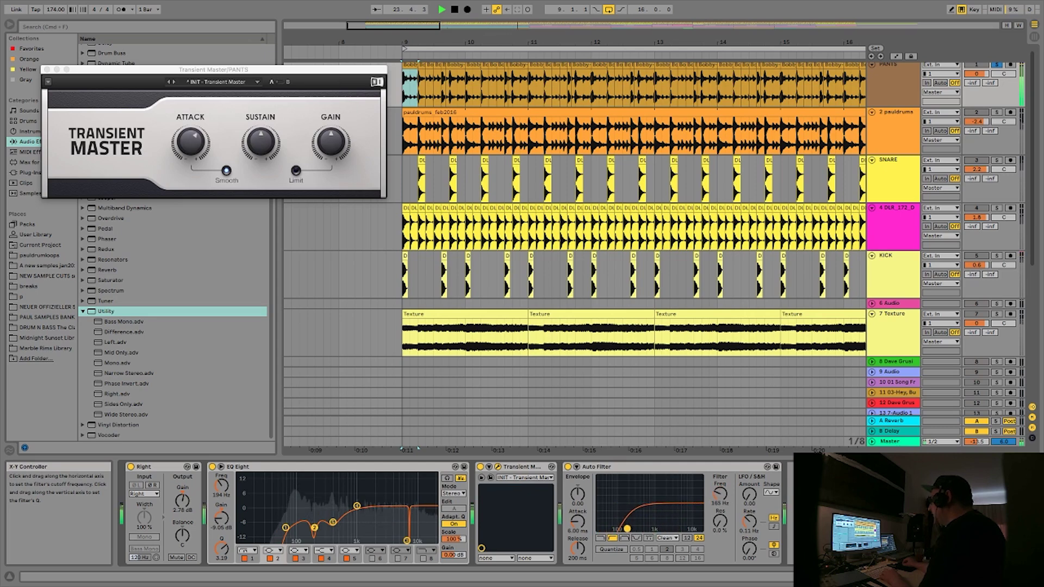
left_click_drag(645, 528, 607, 529)
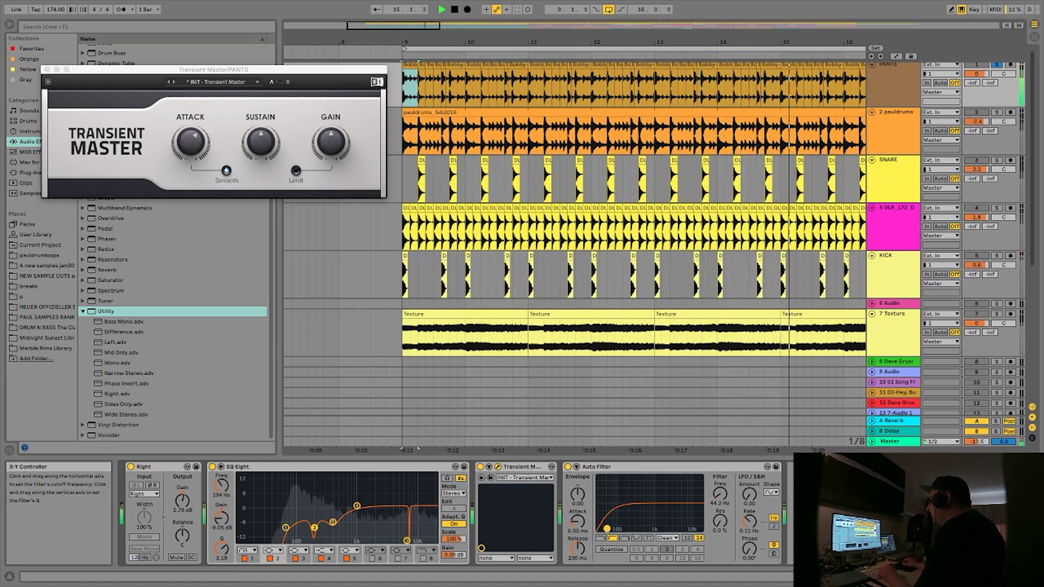
left_click_drag(608, 529, 612, 530)
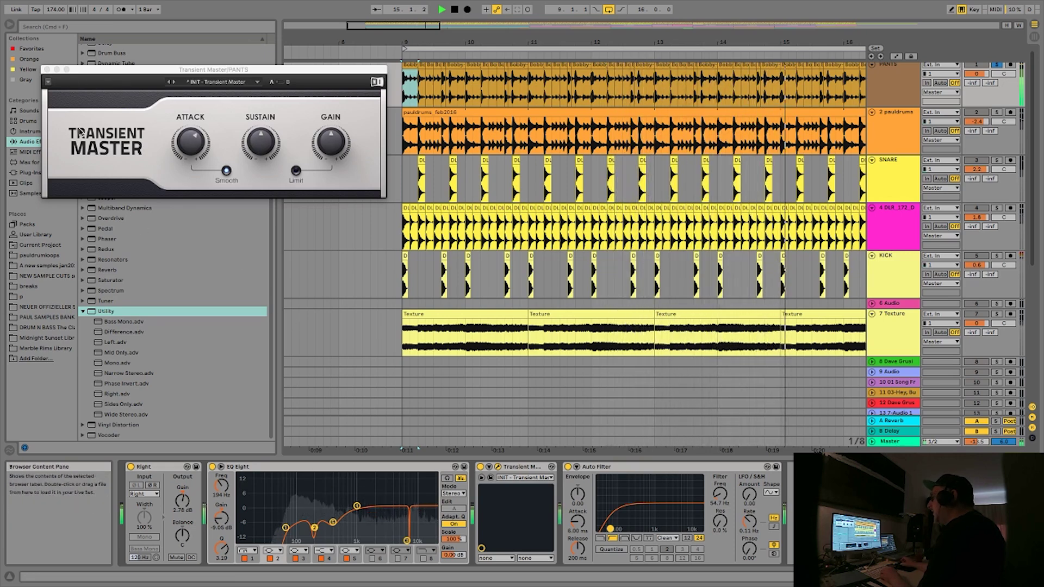
left_click(46, 71)
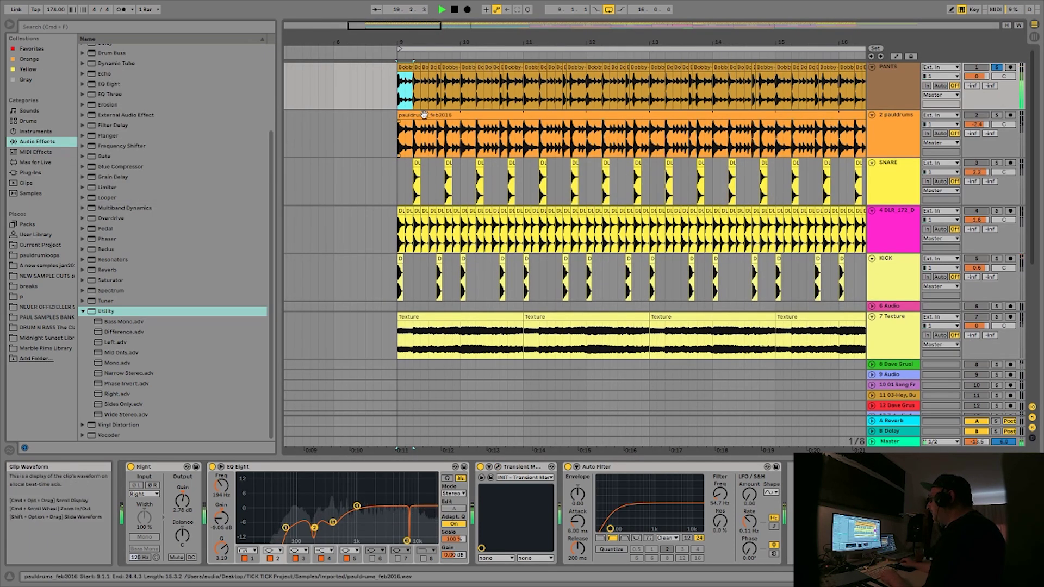
- Select the pauldrums_feb2016 clip, stop playback, and solo the pauldrums track in place of PANTS
left_click(638, 130)
key("space")
left_click(997, 116)
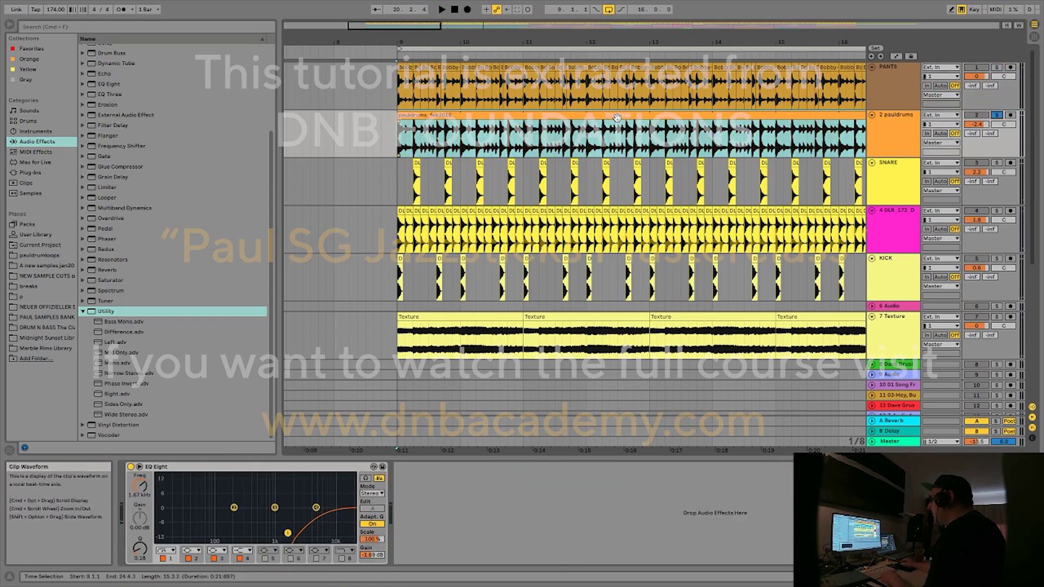